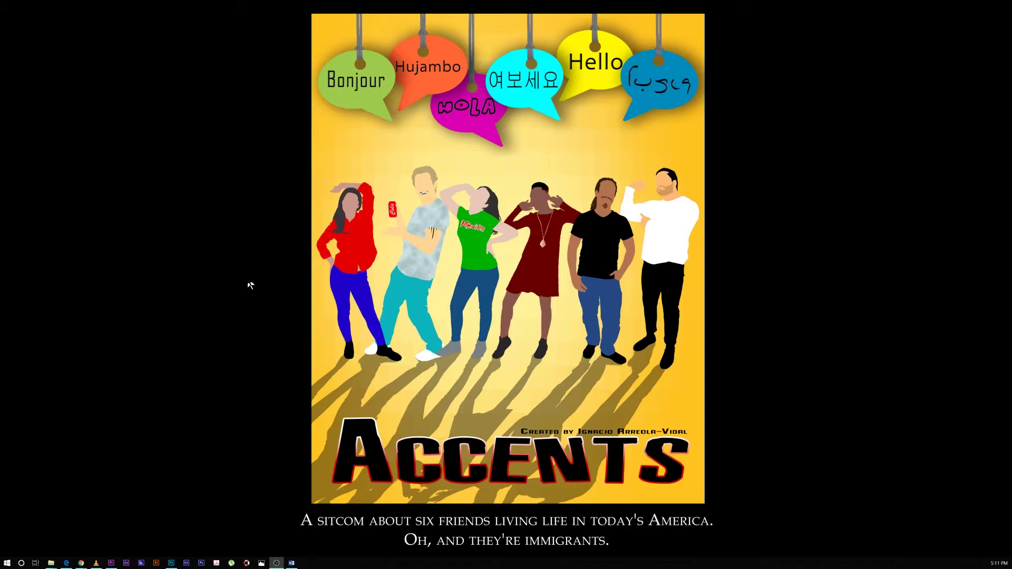
Step: Create a new 1920 × 1080 HDTV 1080p document from Photoshop's Film & Video presets
click(171, 564)
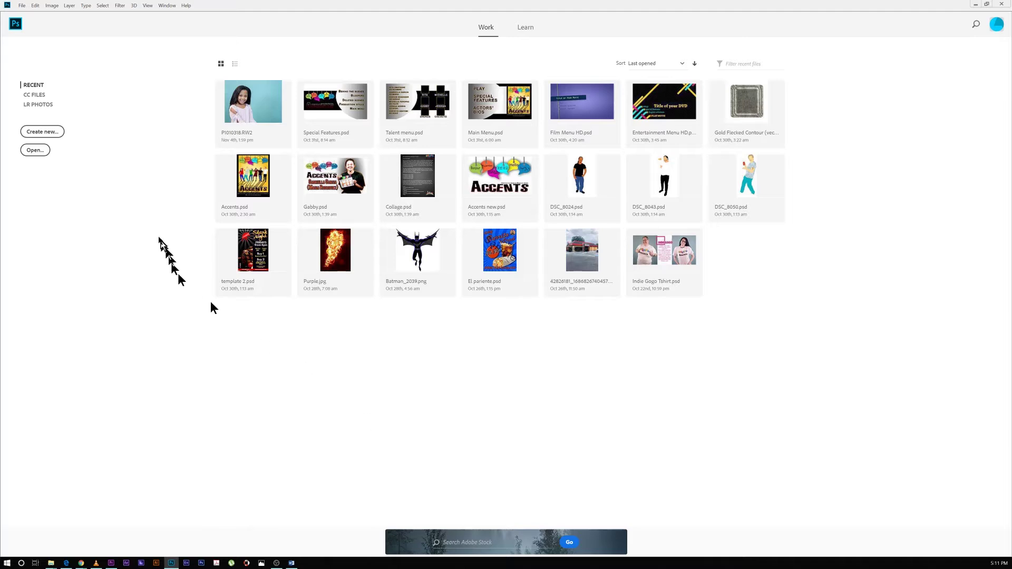
click(42, 131)
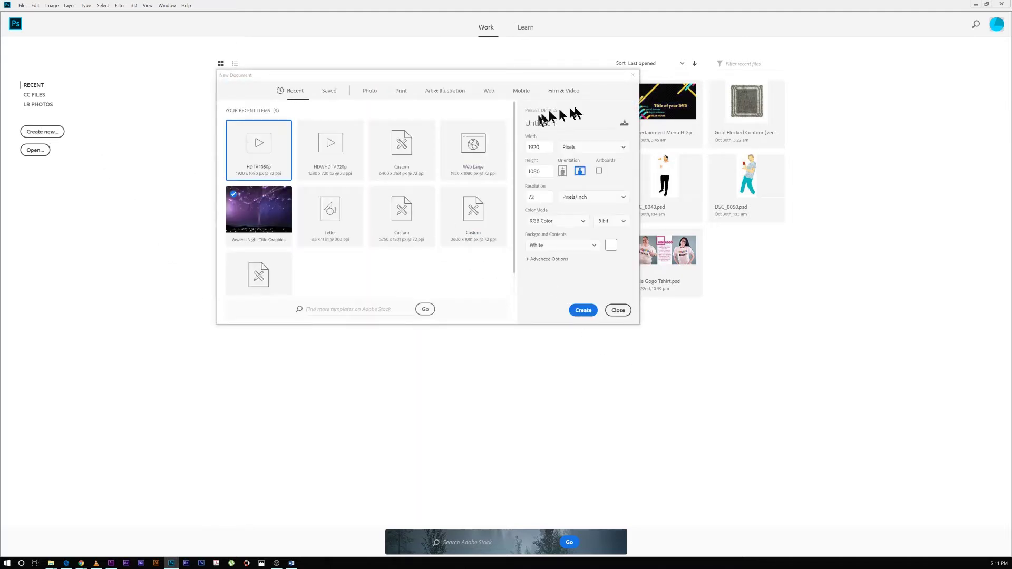
click(572, 93)
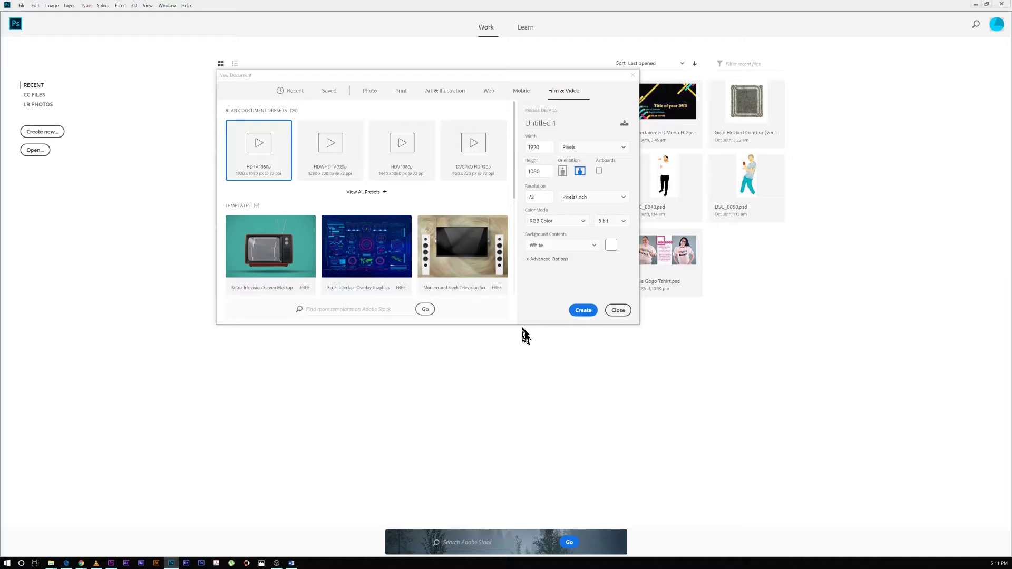
click(583, 311)
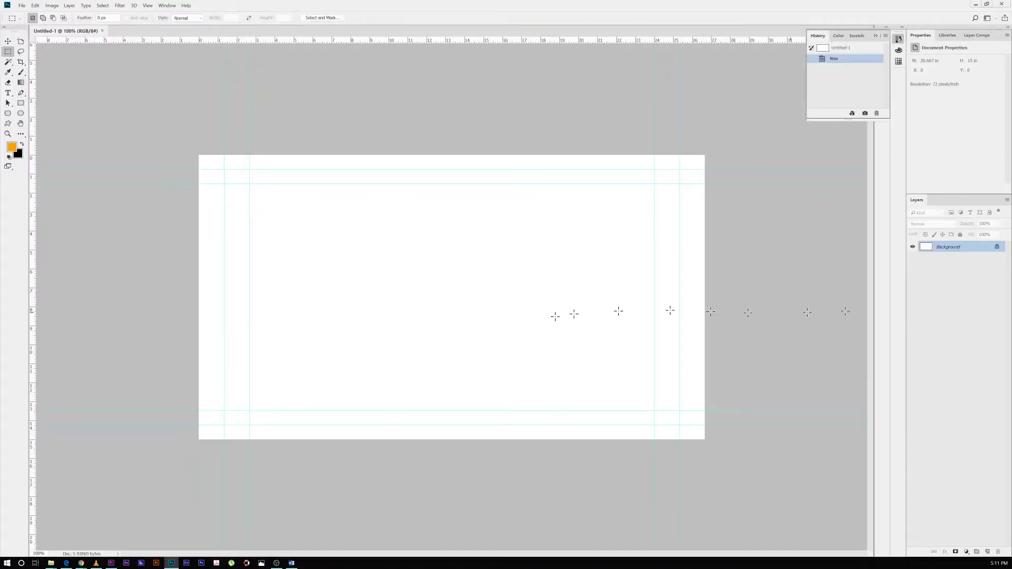
Step: Unlock the Background as Layer 0, invert it to solid black, and draw a centred rectangular marquee
click(996, 248)
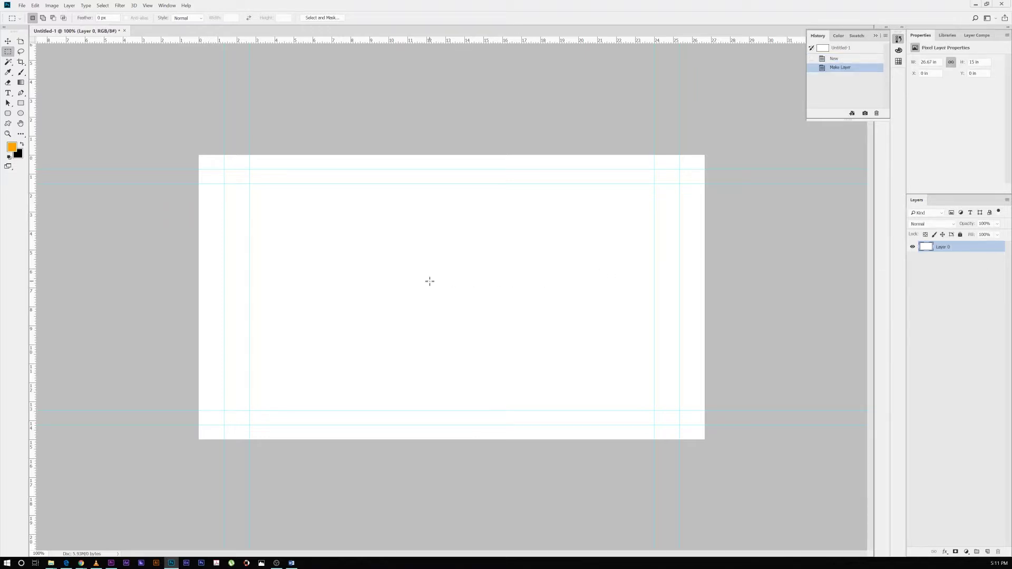
key(ctrl+i)
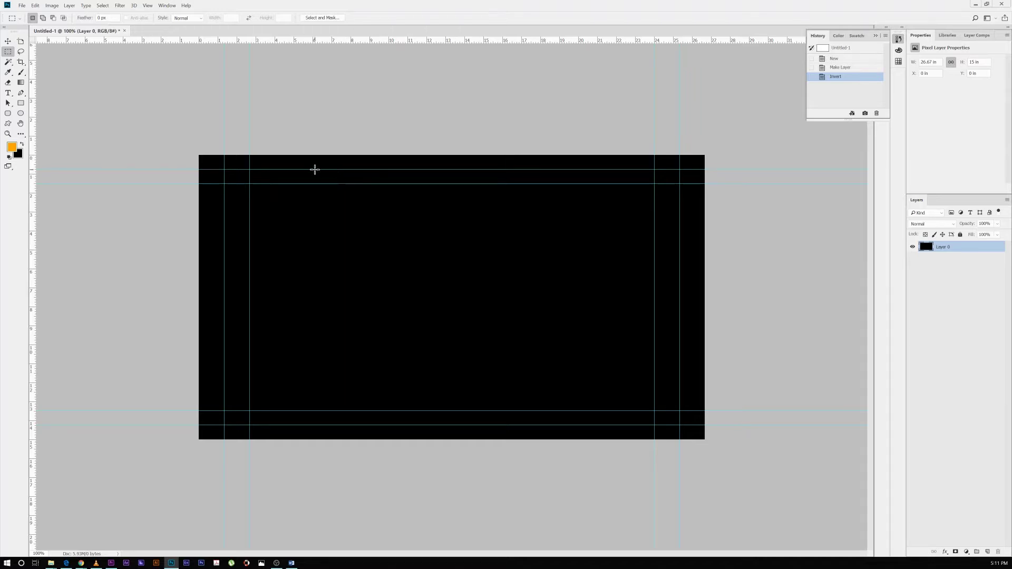
drag(315, 169, 589, 425)
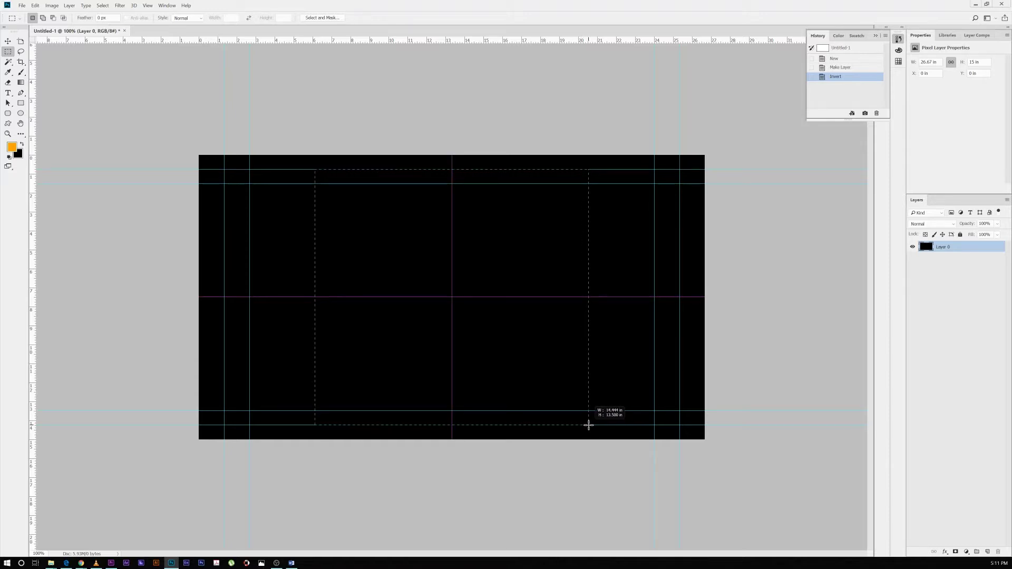
drag(588, 425, 601, 425)
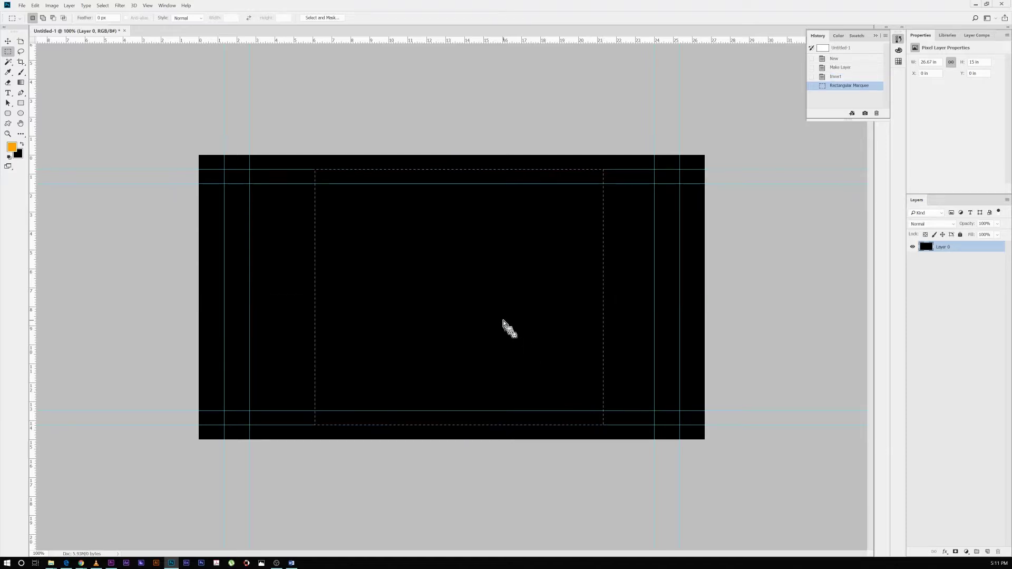
mouse_move(505, 323)
mouse_down()
mouse_move(479, 323)
mouse_move(506, 325)
mouse_move(481, 325)
mouse_move(492, 324)
mouse_up()
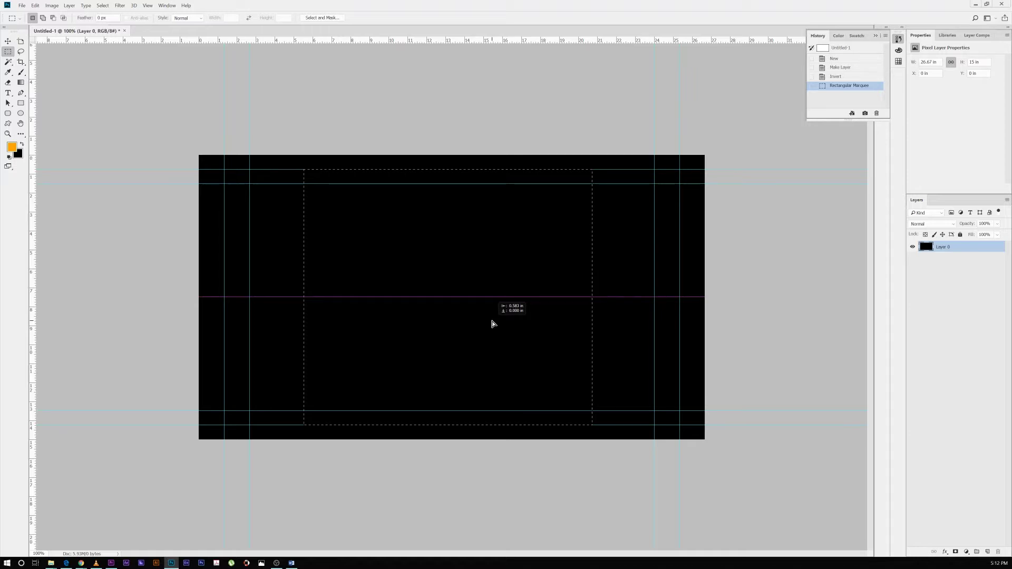
drag(492, 321, 497, 324)
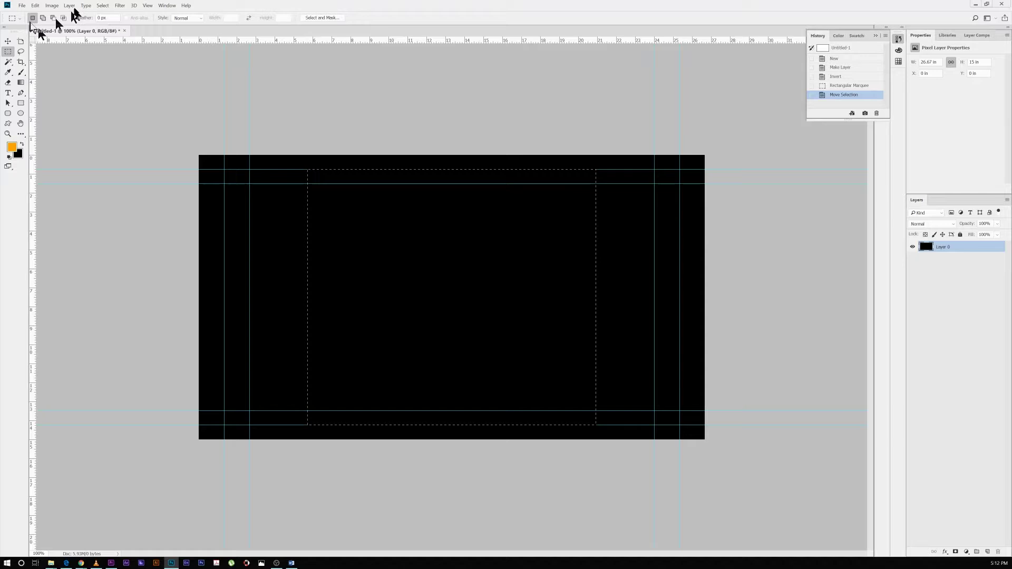
Step: Round the selection's corners with Select > Modify > Smooth at radius 25
click(102, 6)
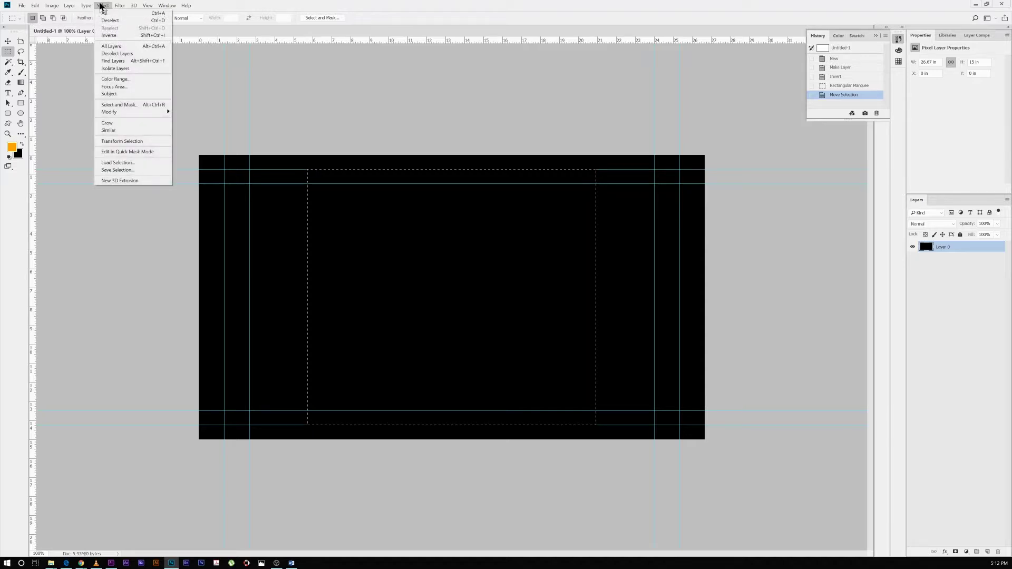
mouse_move(143, 112)
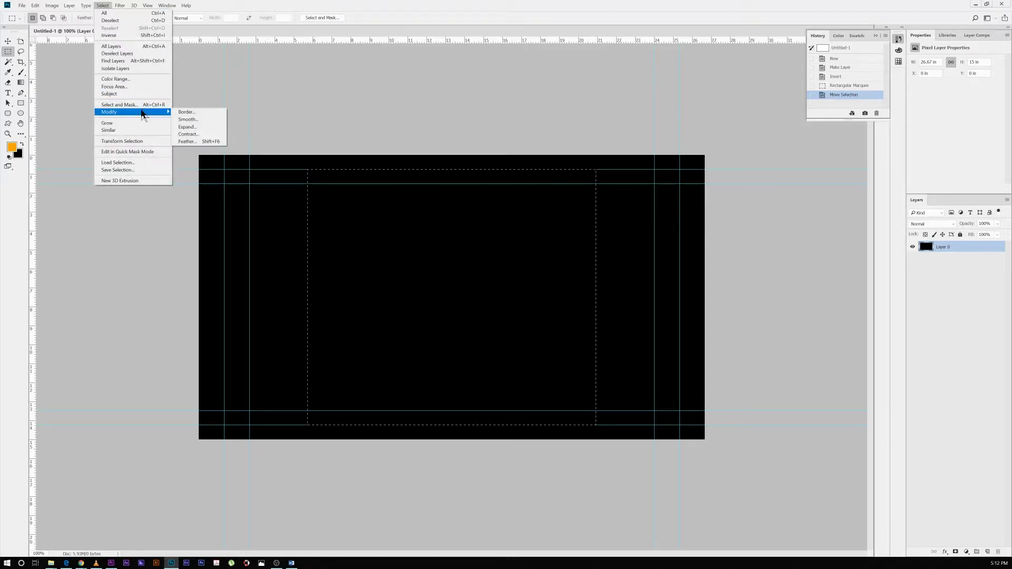
click(161, 112)
click(209, 121)
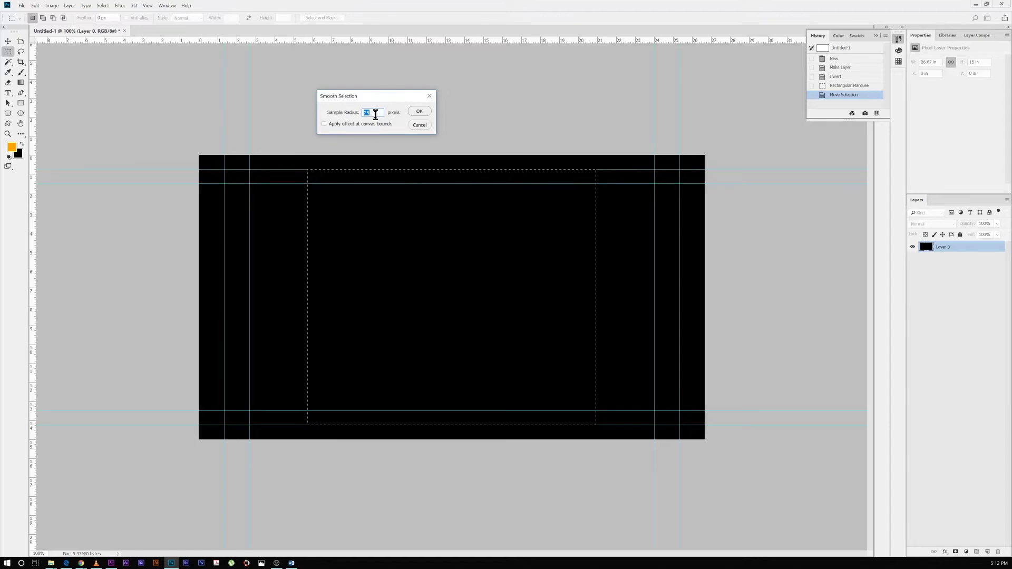
key(Return)
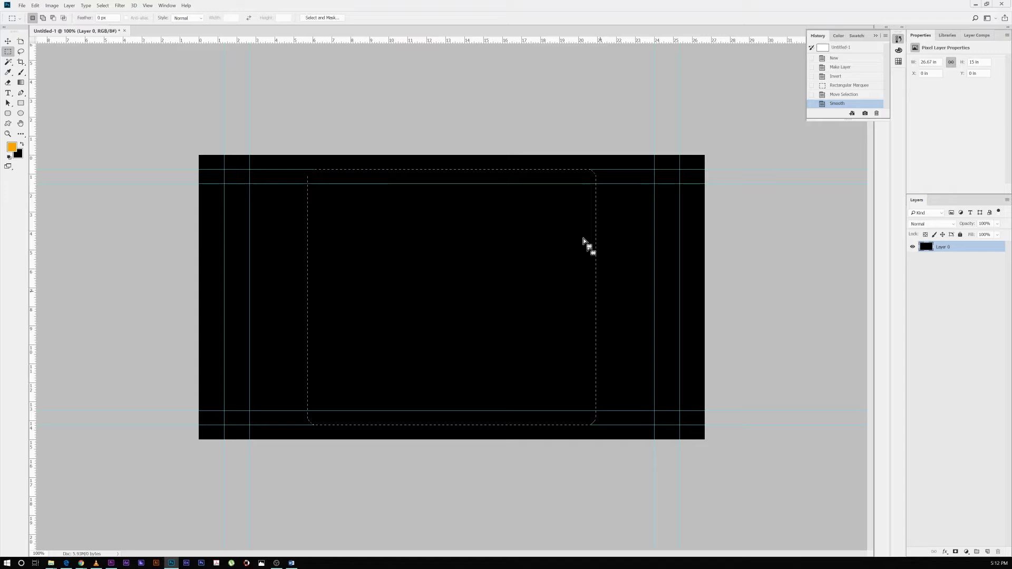
Step: Soften the selection's edge with Select > Modify > Feather
click(119, 7)
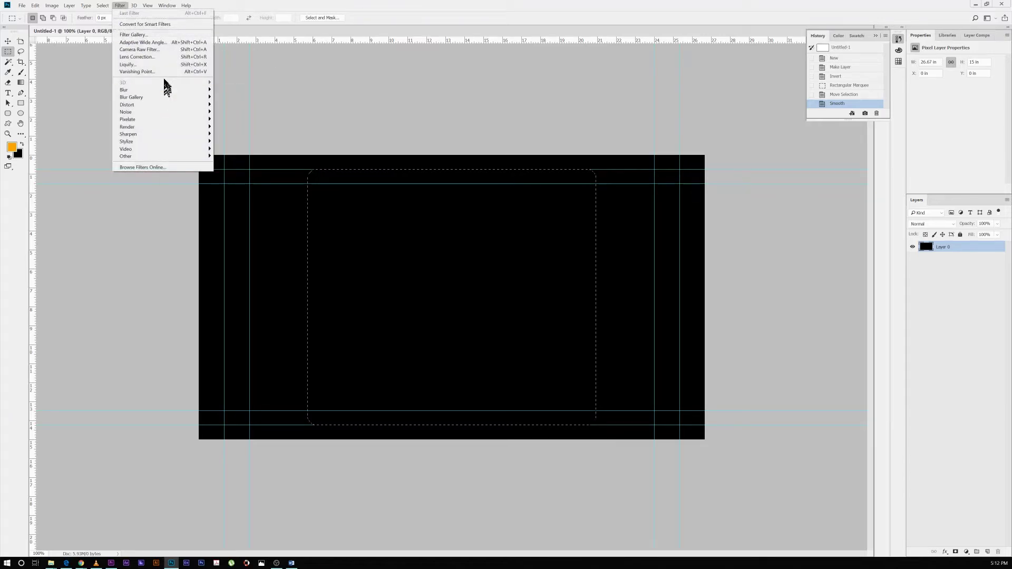
mouse_move(112, 6)
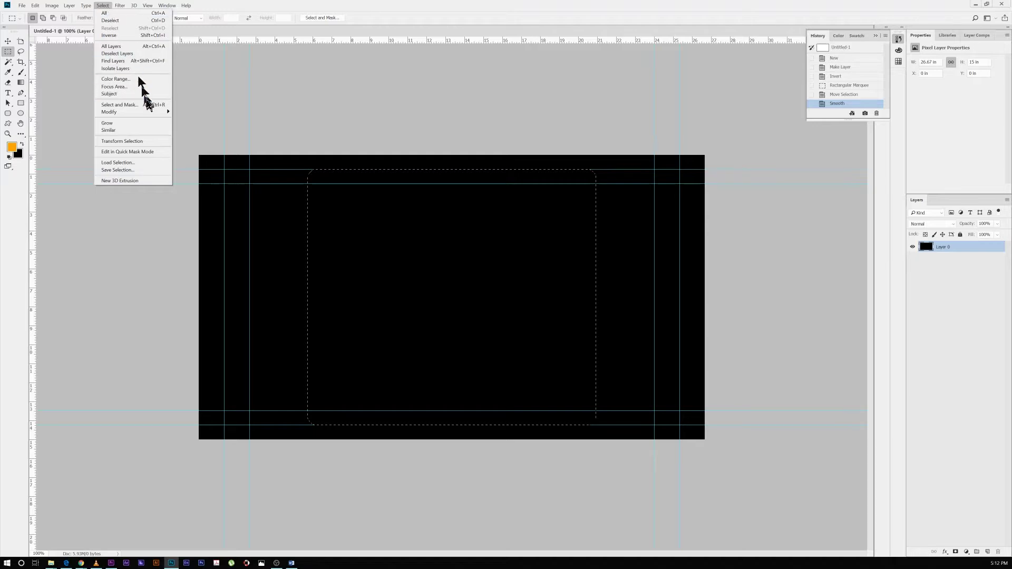
mouse_move(150, 113)
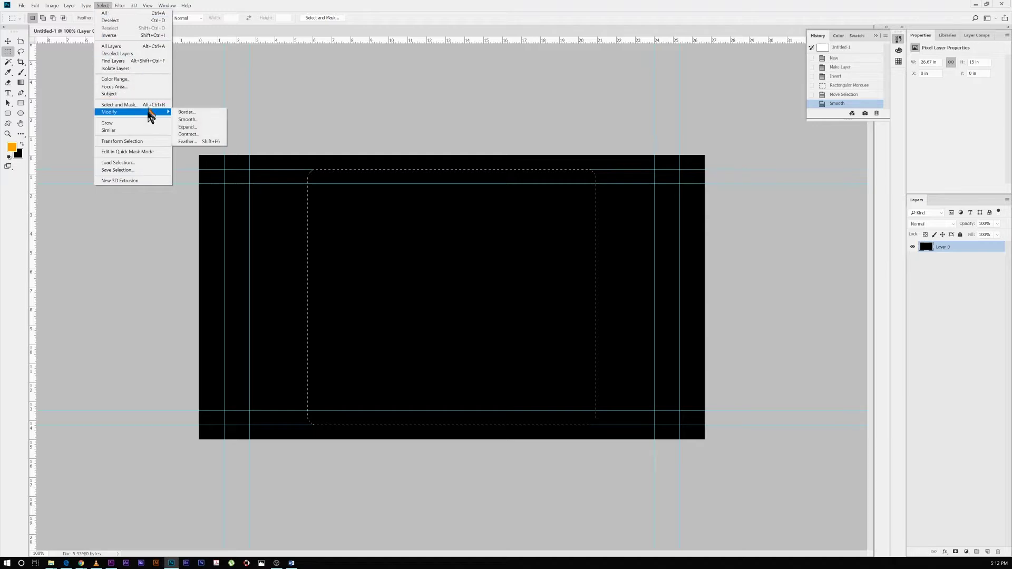
click(197, 141)
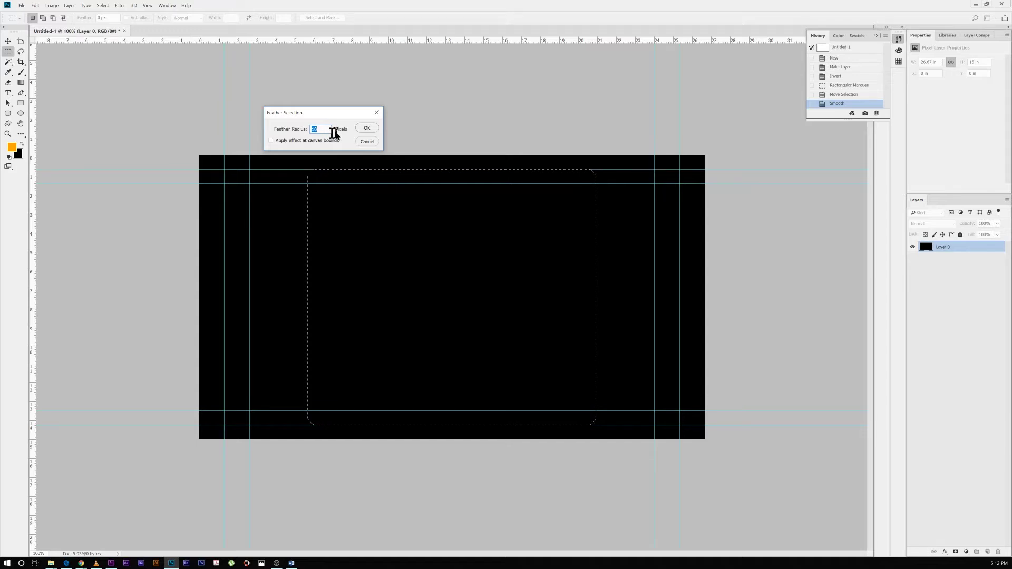
click(364, 129)
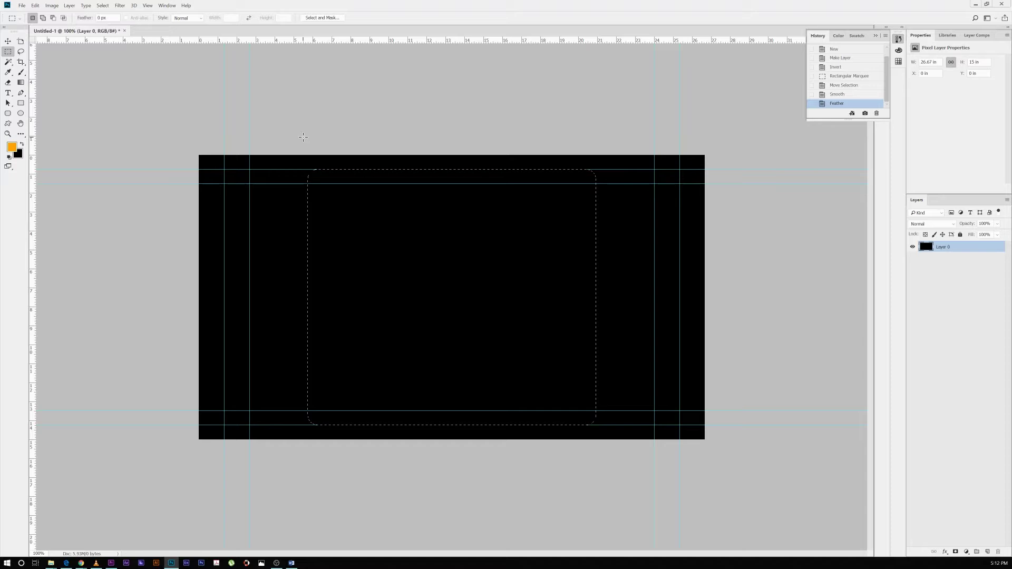
Step: Clear the feathered centre to transparency and save the frame as Framing.png, replacing the existing file
key(Delete)
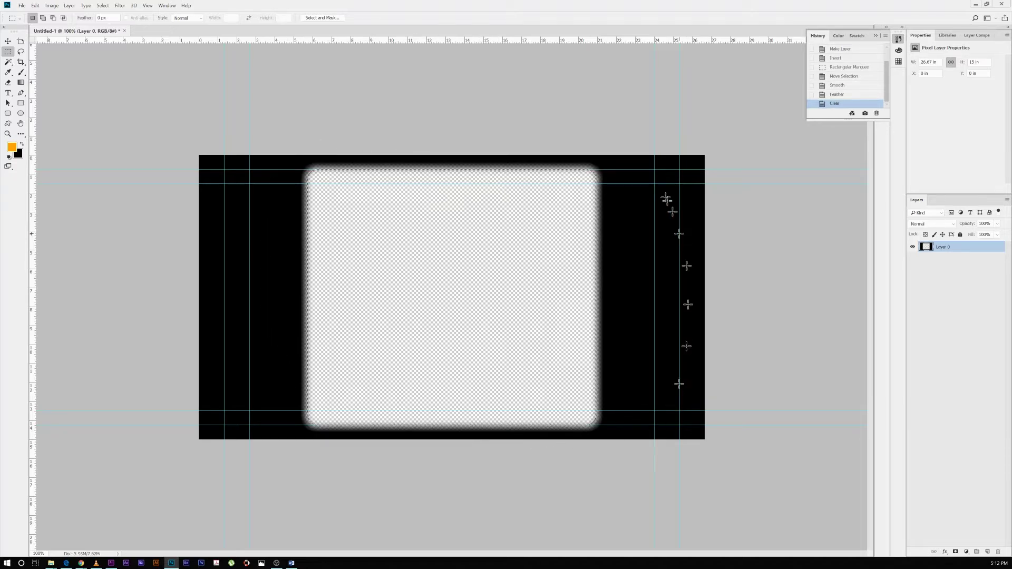
click(23, 10)
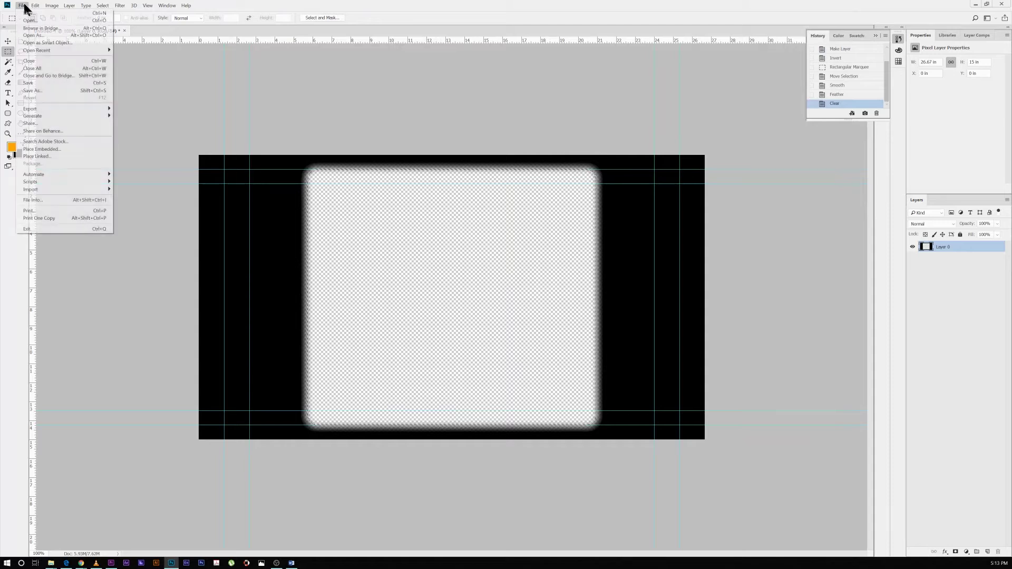
key(Escape)
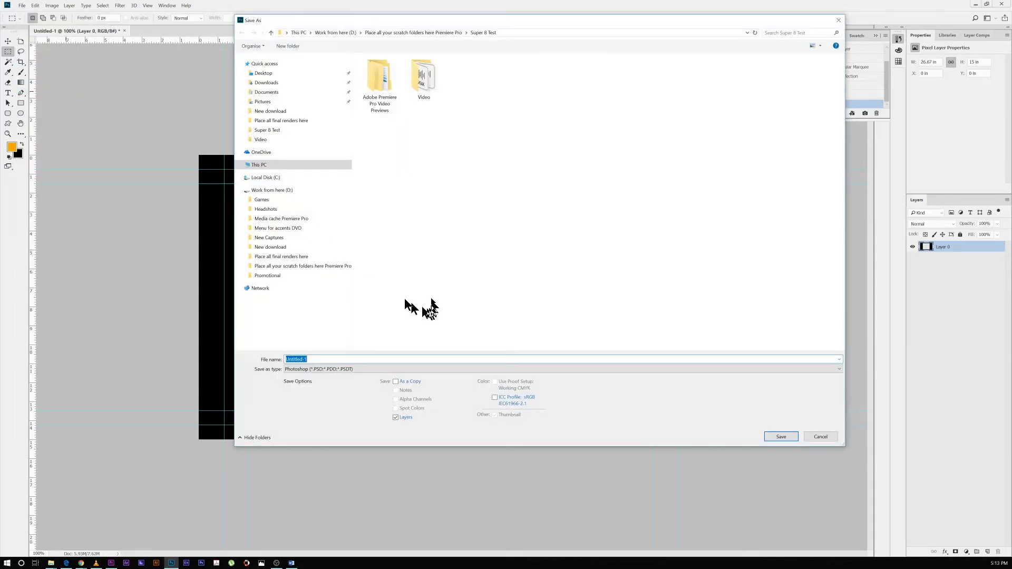
click(393, 369)
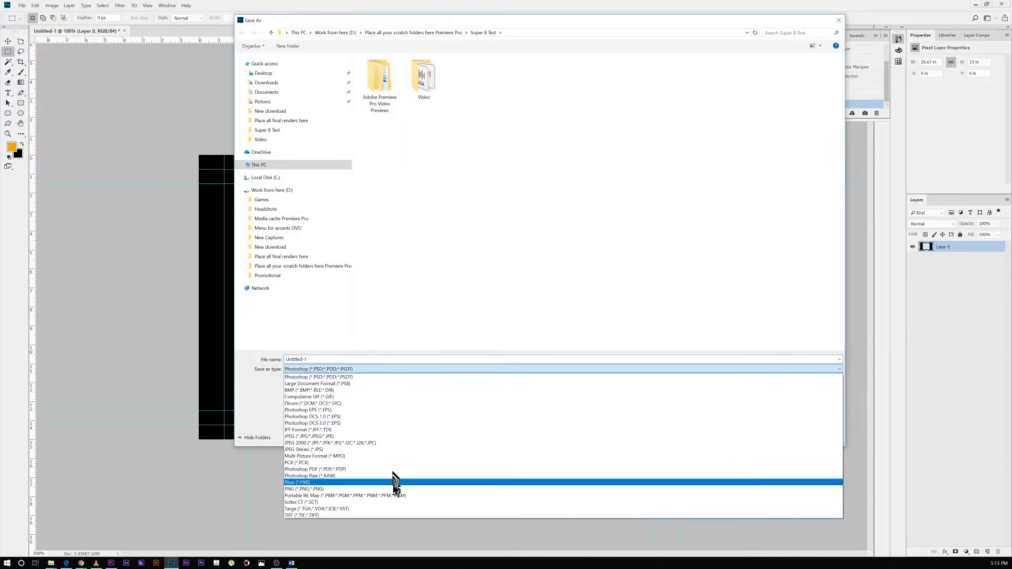
click(393, 490)
double_click(359, 360)
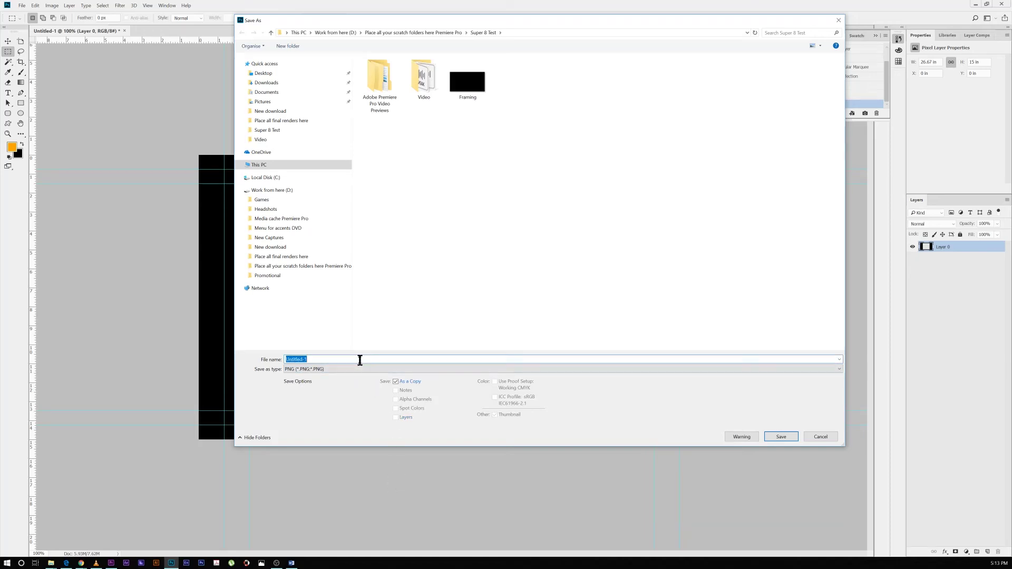
text(Fr)
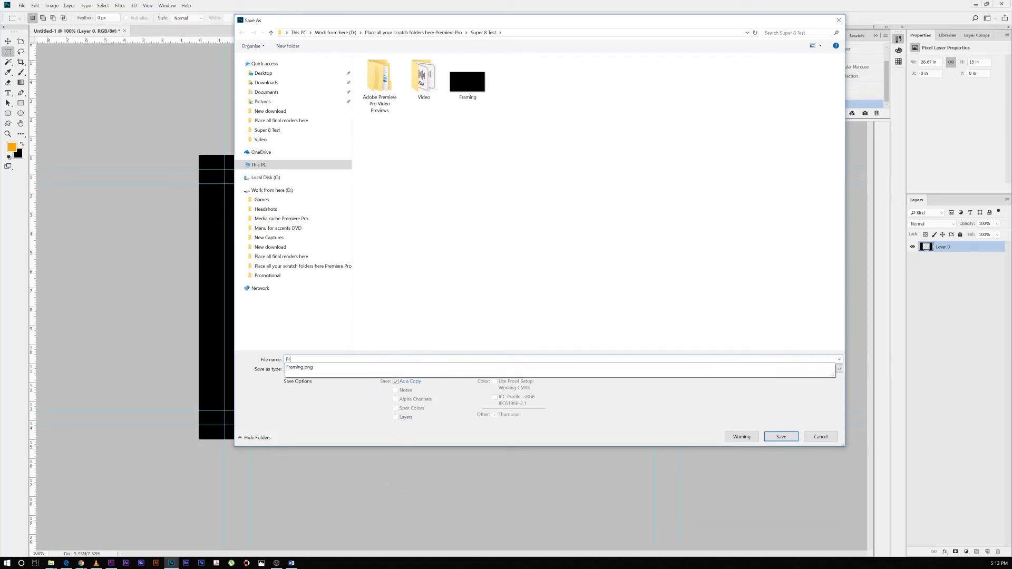
text(aming)
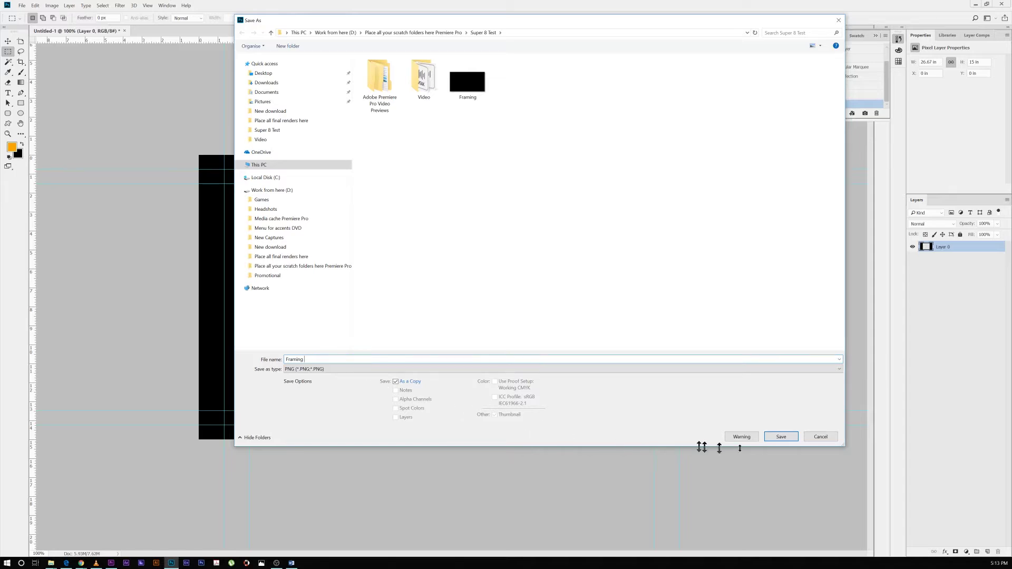
click(782, 437)
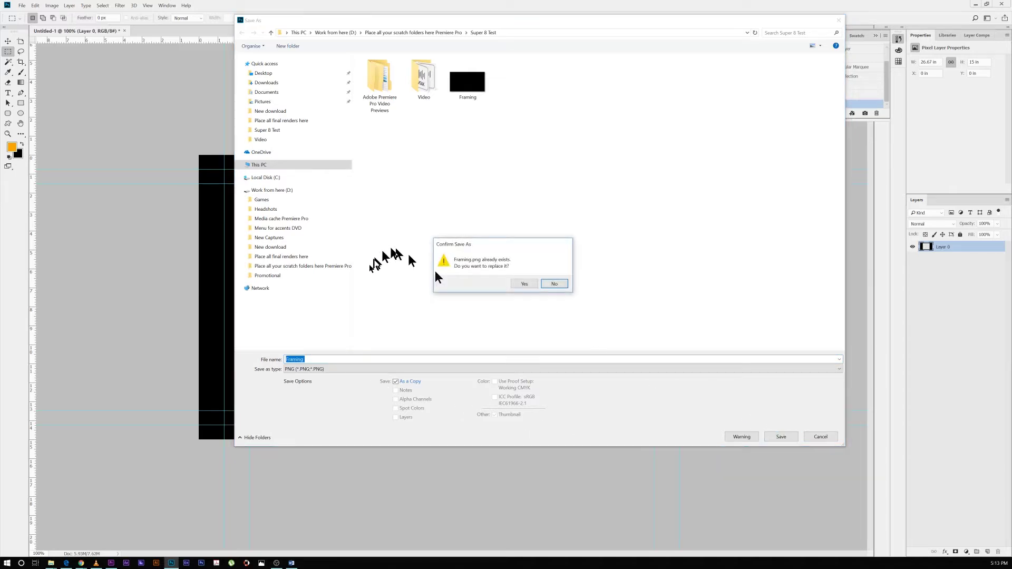
click(522, 286)
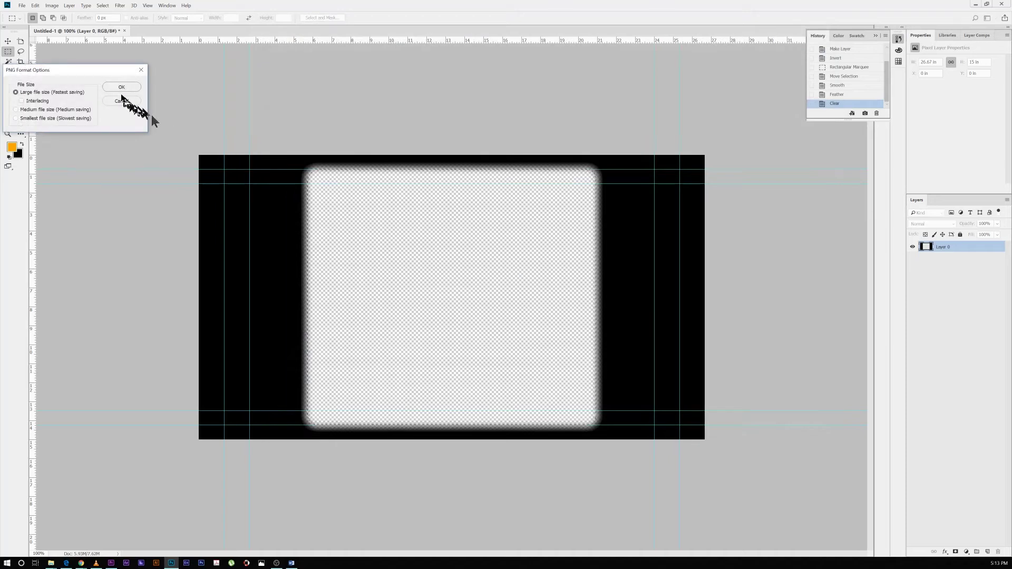
click(118, 90)
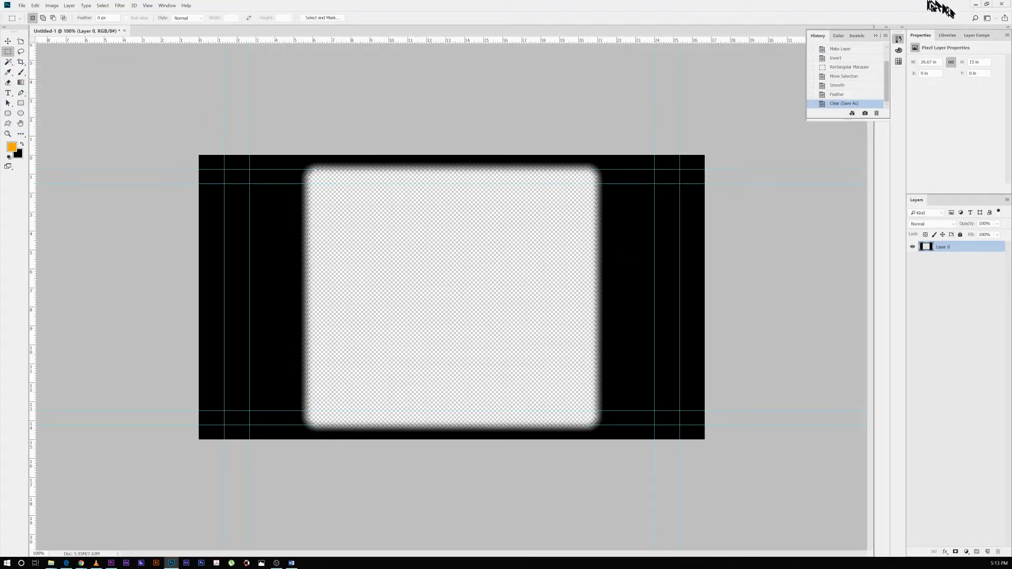
Step: Import Atlanta.mp4, Super 8 screen.png and the 8mm film texture clip from File Explorer
click(975, 5)
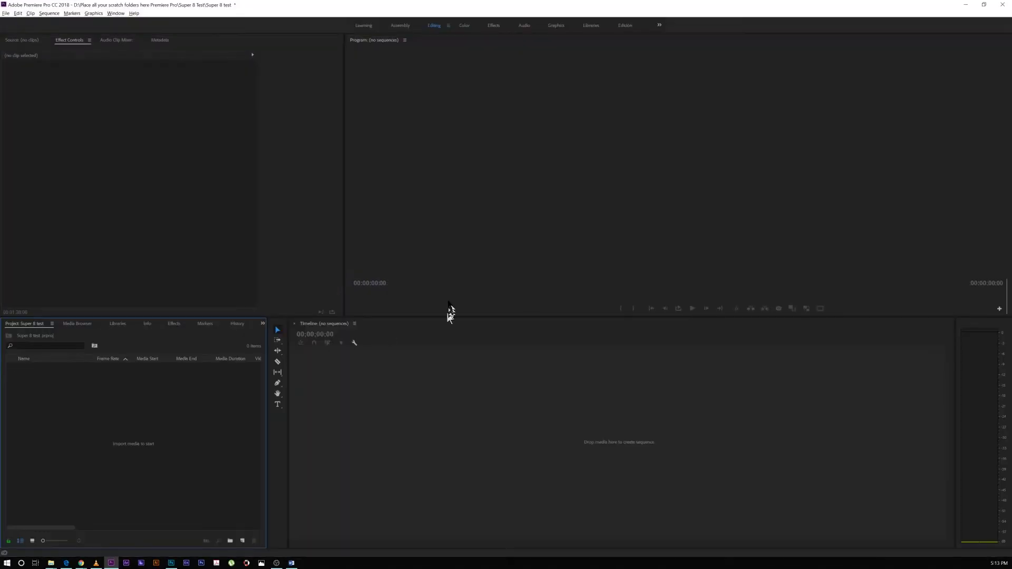
click(51, 563)
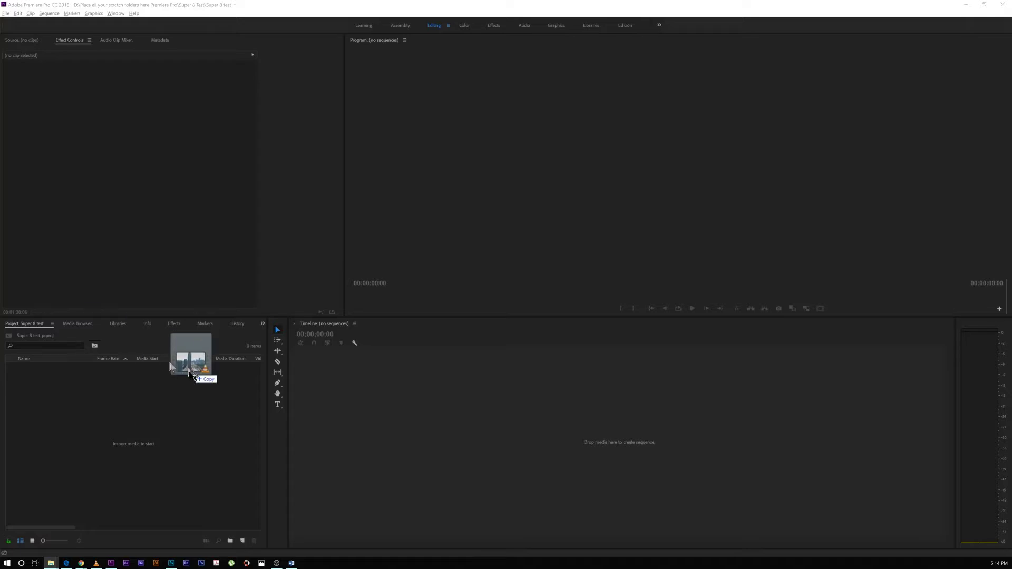
drag(199, 368, 168, 407)
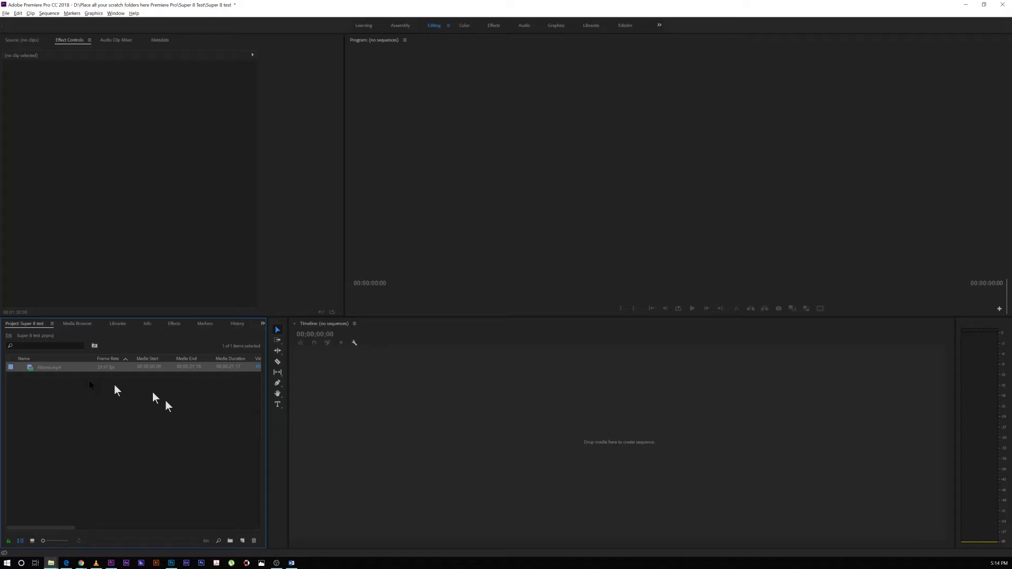
drag(6, 295, 108, 411)
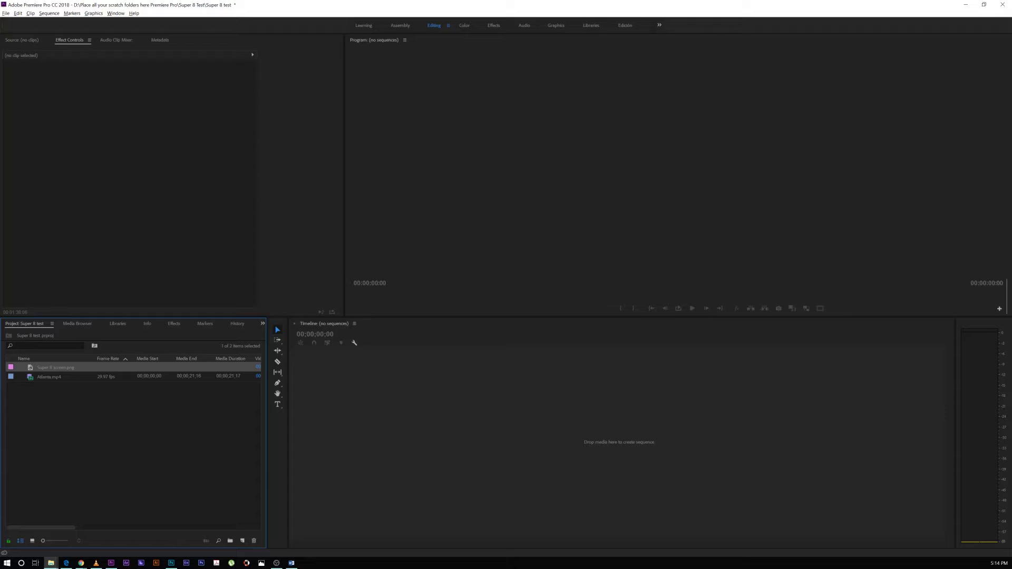
drag(6, 369, 131, 407)
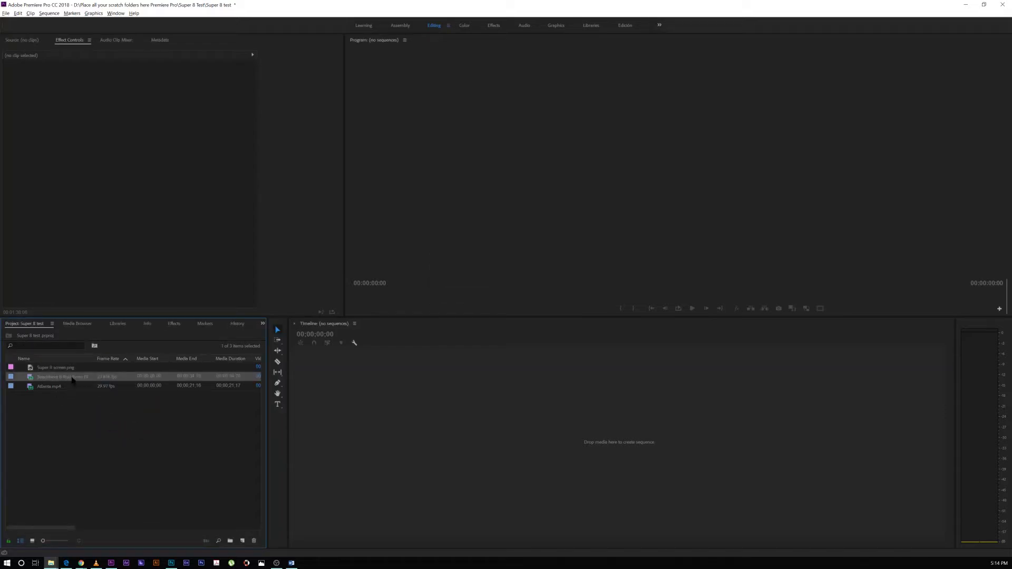
click(73, 418)
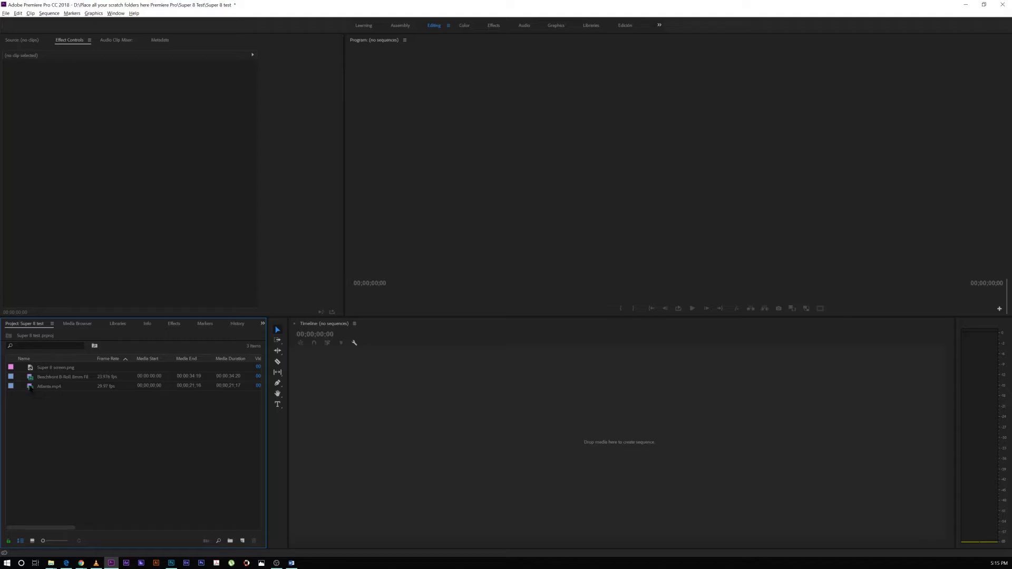
click(31, 393)
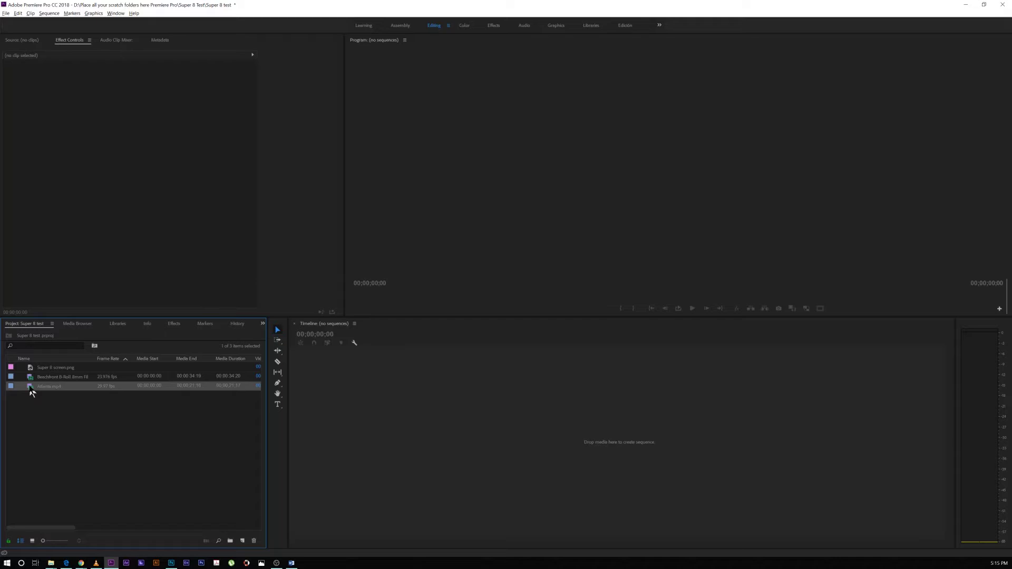
Step: Create an Atlanta sequence from Atlanta.mp4, scrub through it, and switch to the Color workspace
drag(31, 393, 338, 407)
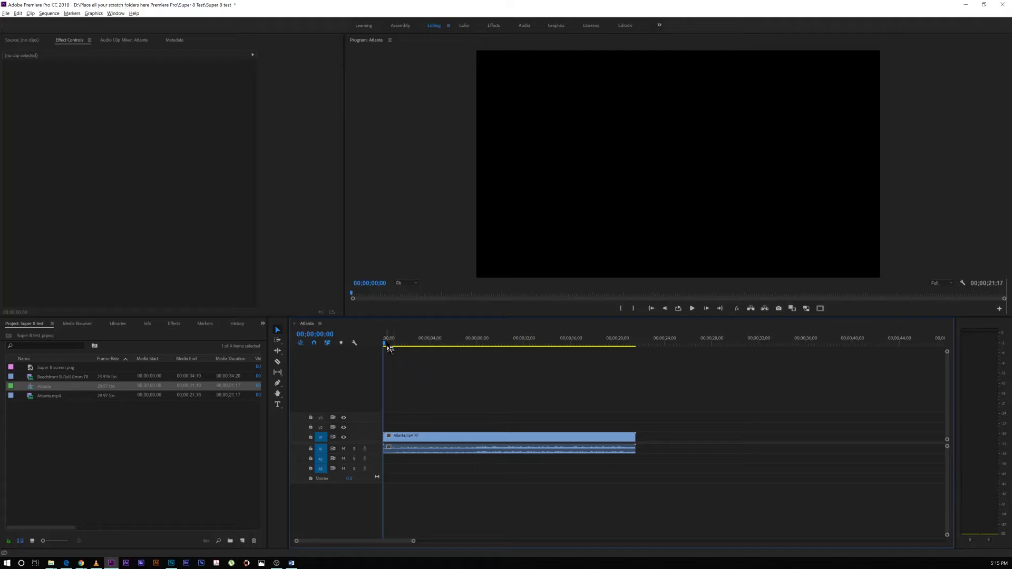
drag(389, 343, 447, 351)
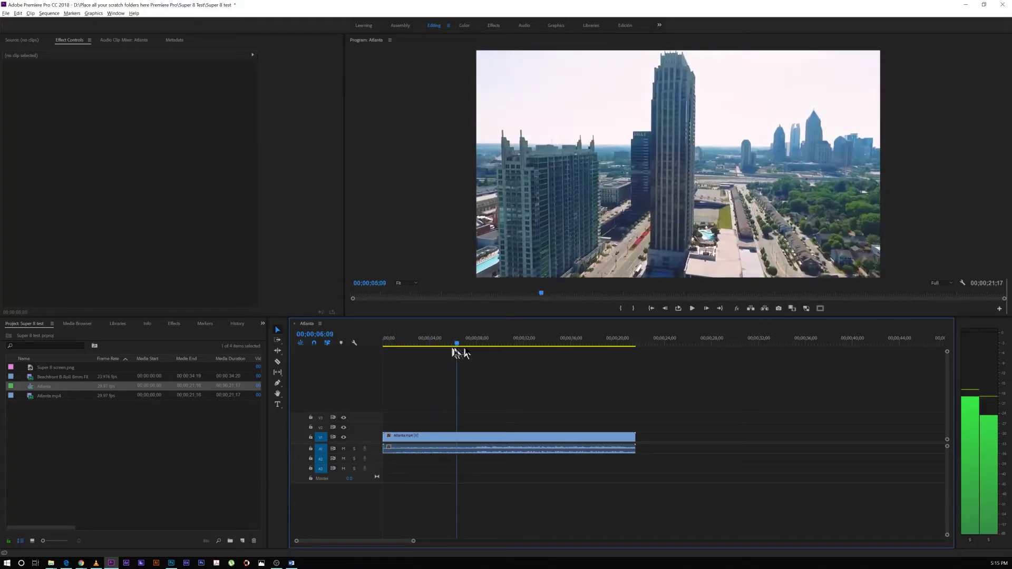
drag(457, 353, 458, 377)
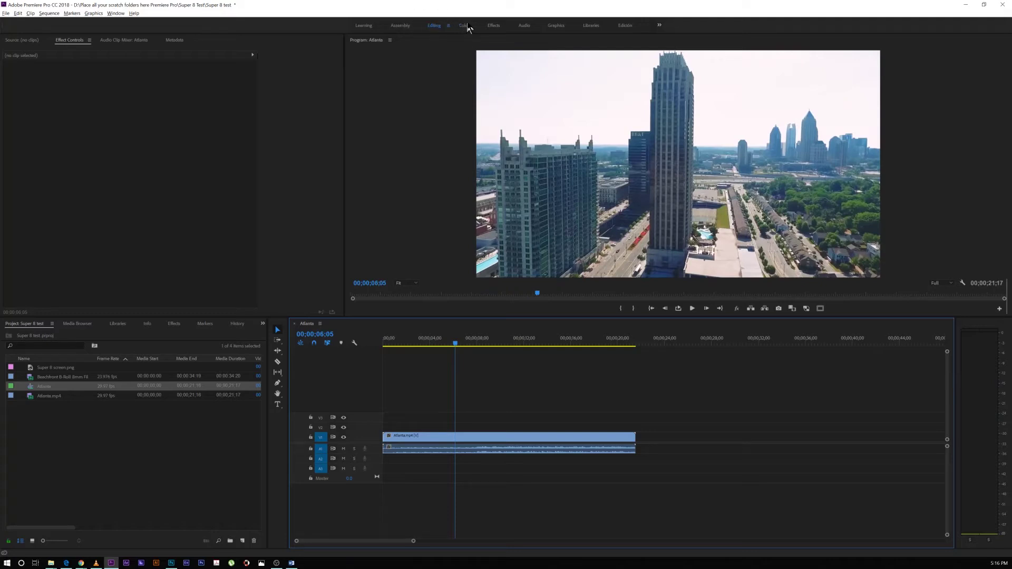
click(469, 27)
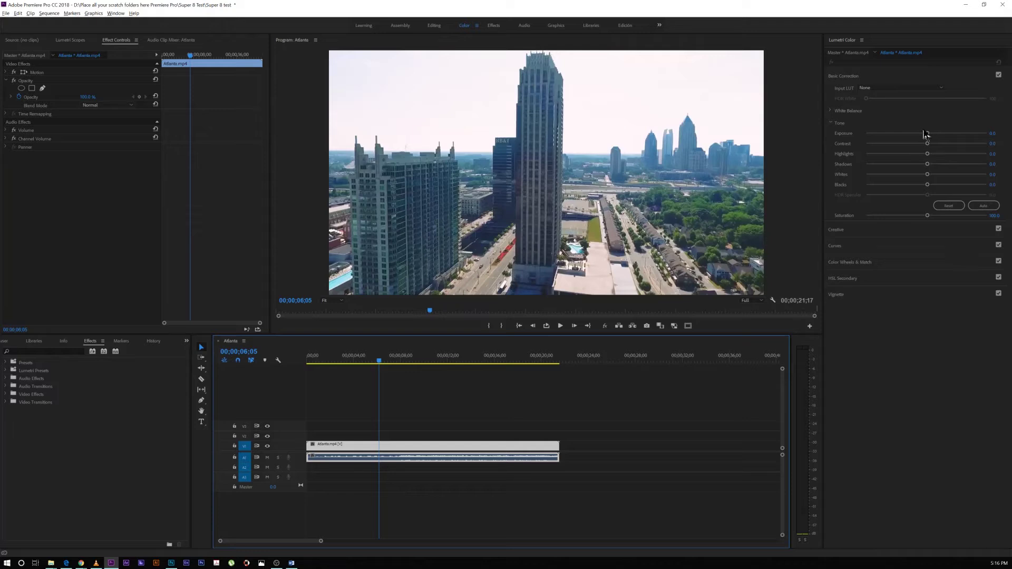
Step: Set the Lumetri Tone Exposure to 0.5 and Contrast to 10
click(993, 134)
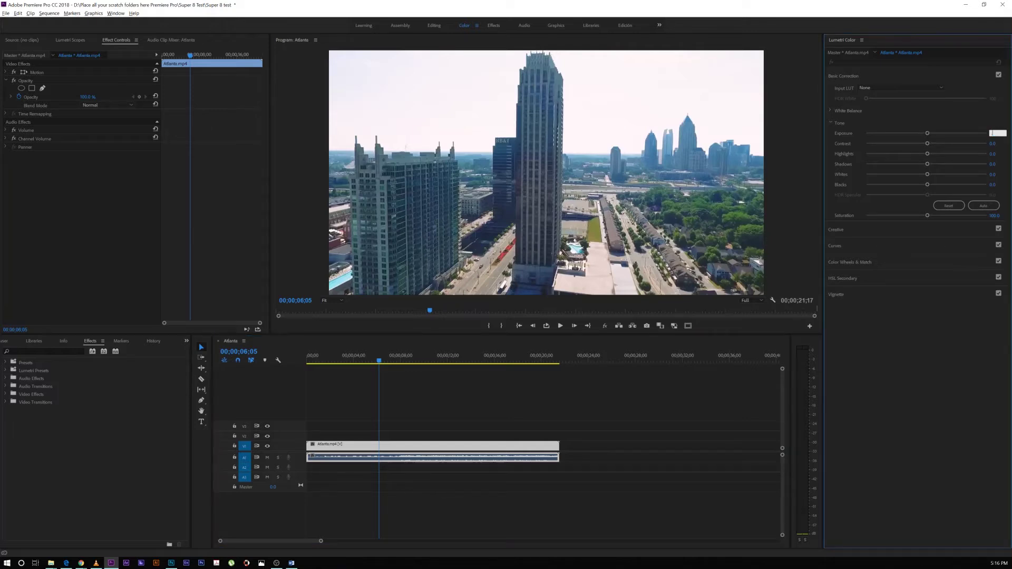
text(.5)
key(Return)
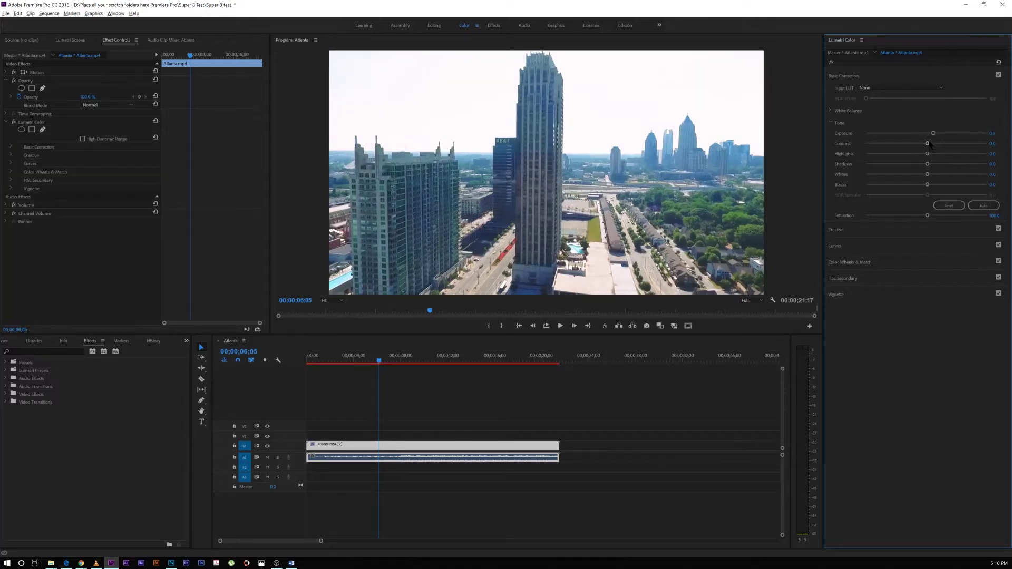
drag(929, 143, 924, 146)
click(994, 144)
key(Return)
Step: Raise Highlights to 30 and Whites to 25, then review the earlier highway frame
drag(928, 158, 935, 158)
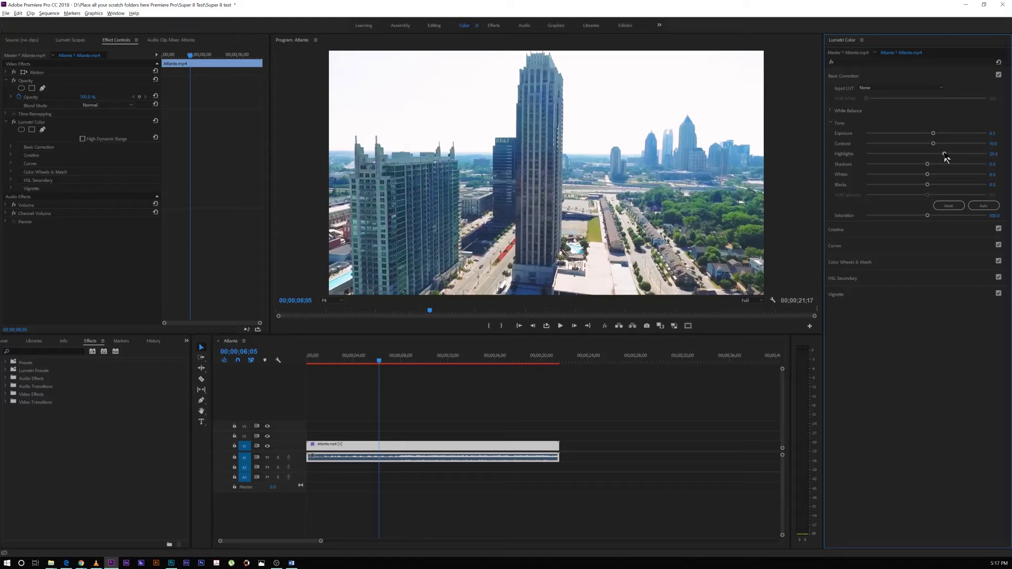
click(996, 154)
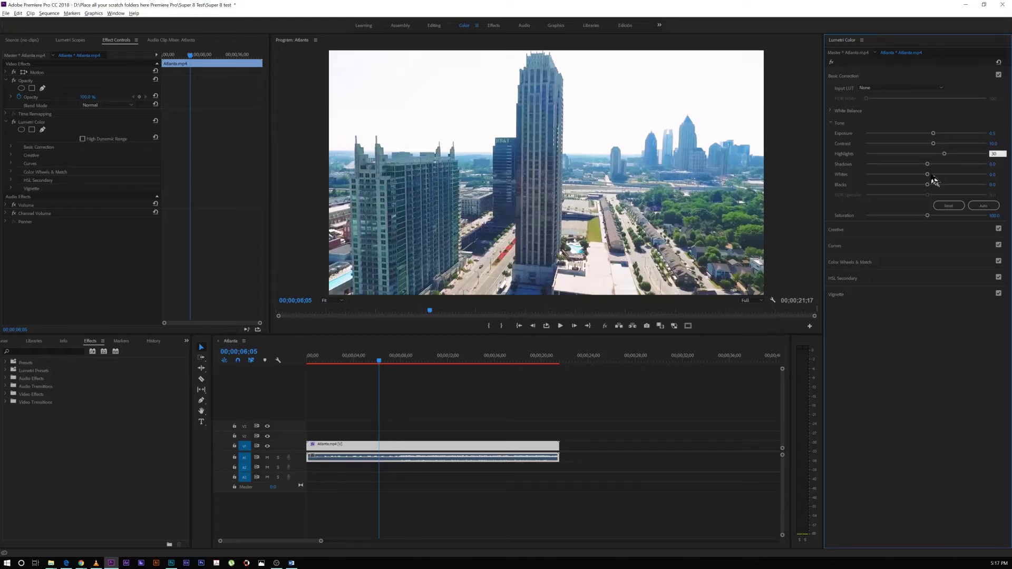
drag(928, 174, 929, 174)
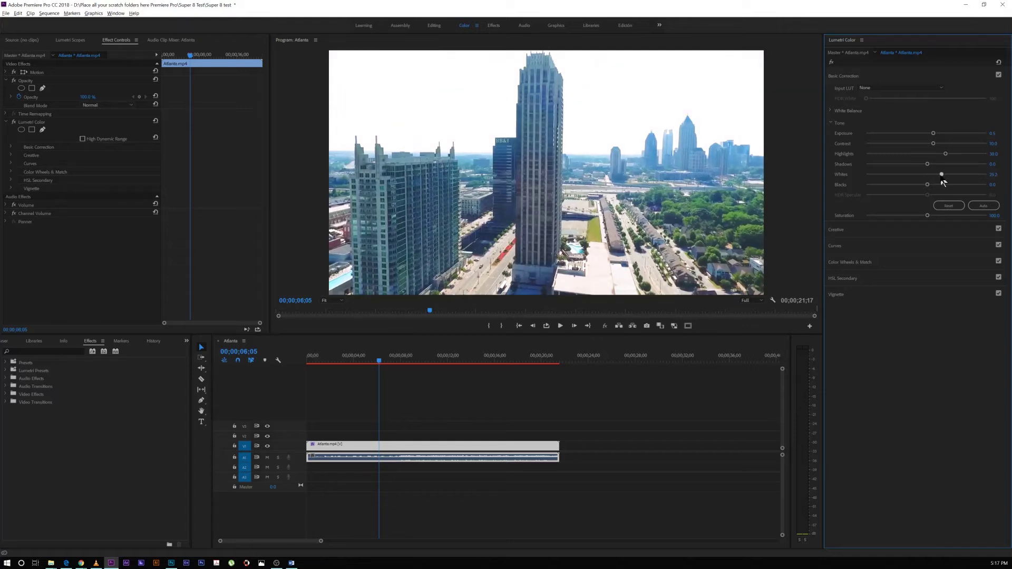
click(996, 174)
key(Return)
click(378, 367)
drag(378, 369, 448, 382)
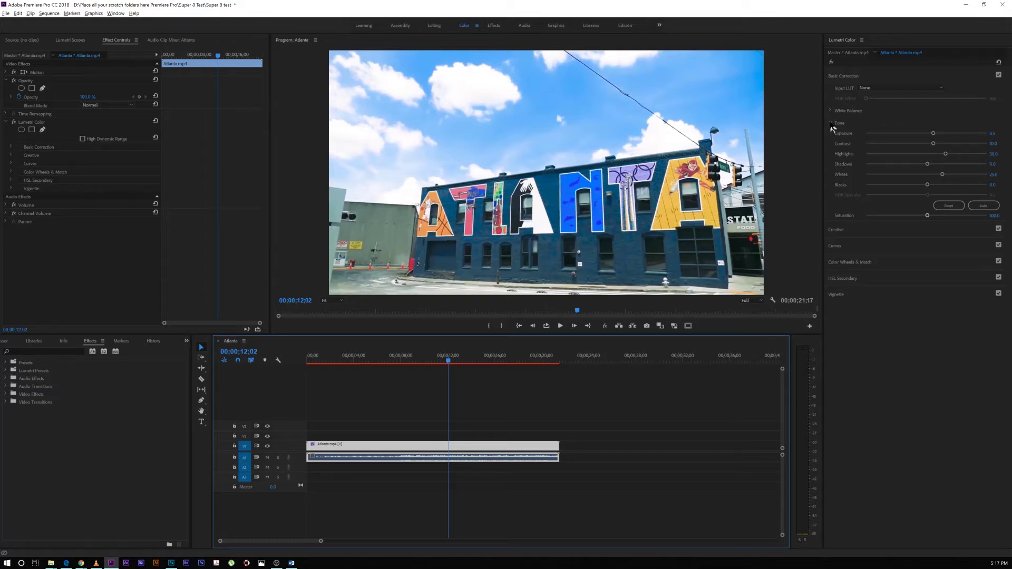
Step: In Lumetri Creative, set Sharpen to -30 to soften the image
click(832, 126)
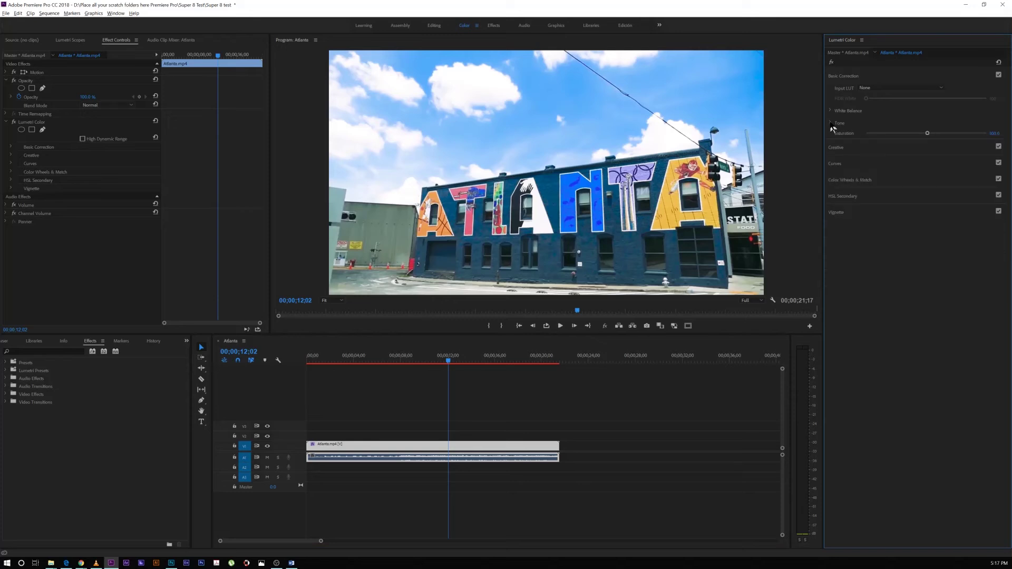
click(866, 148)
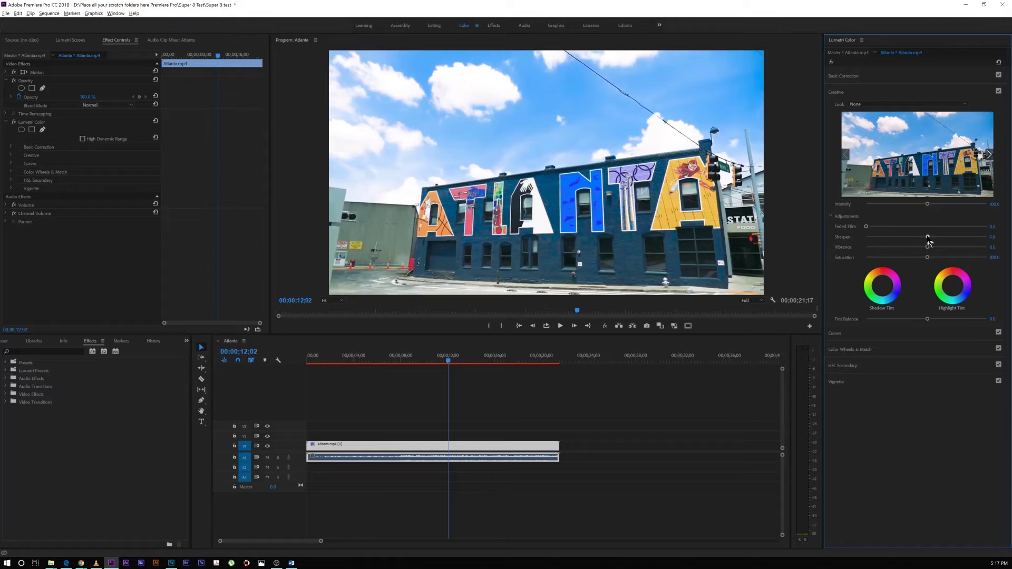
drag(925, 238, 922, 241)
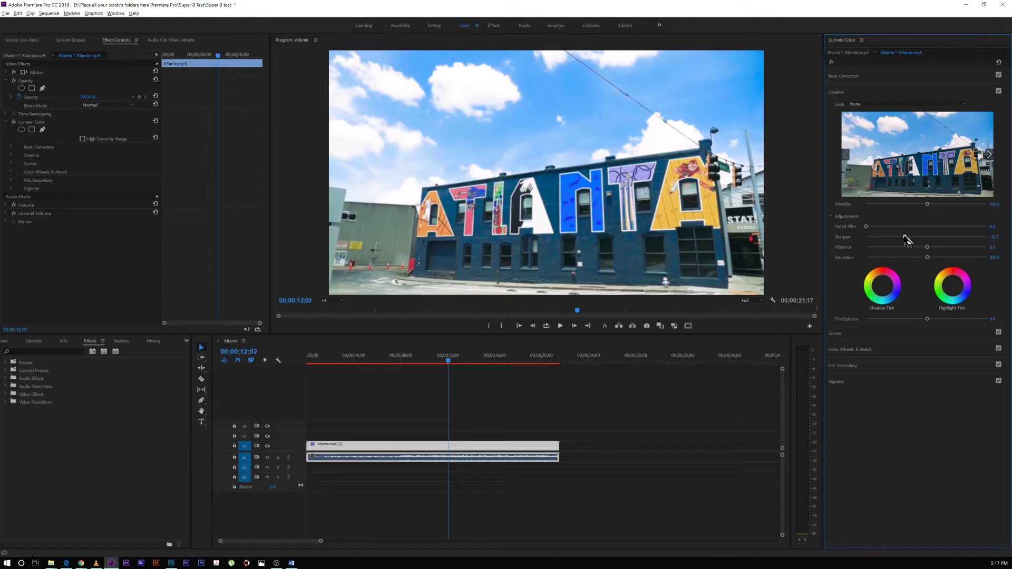
drag(904, 241, 898, 246)
click(992, 238)
text(30)
key(Return)
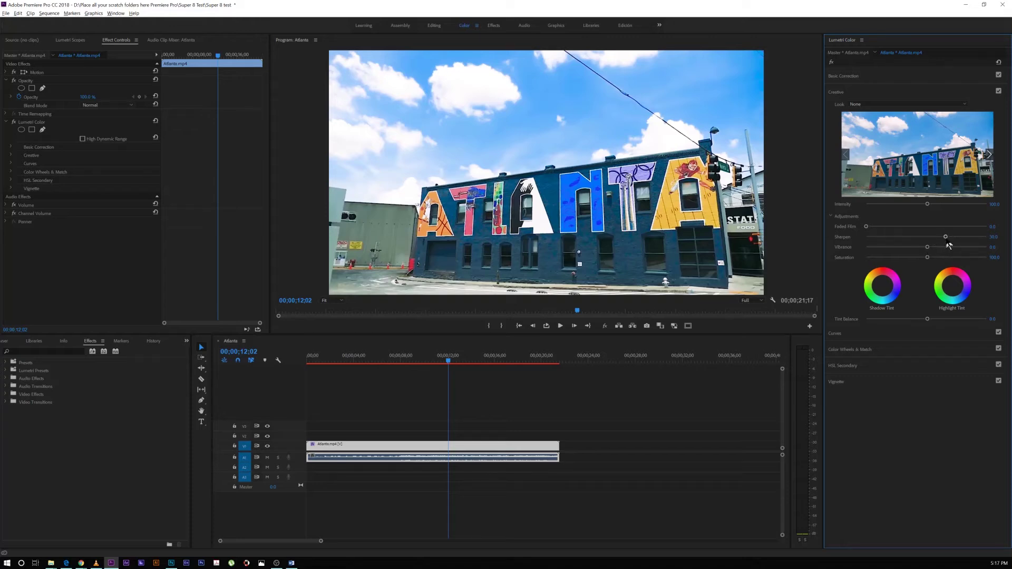
click(997, 235)
text(-30)
key(Return)
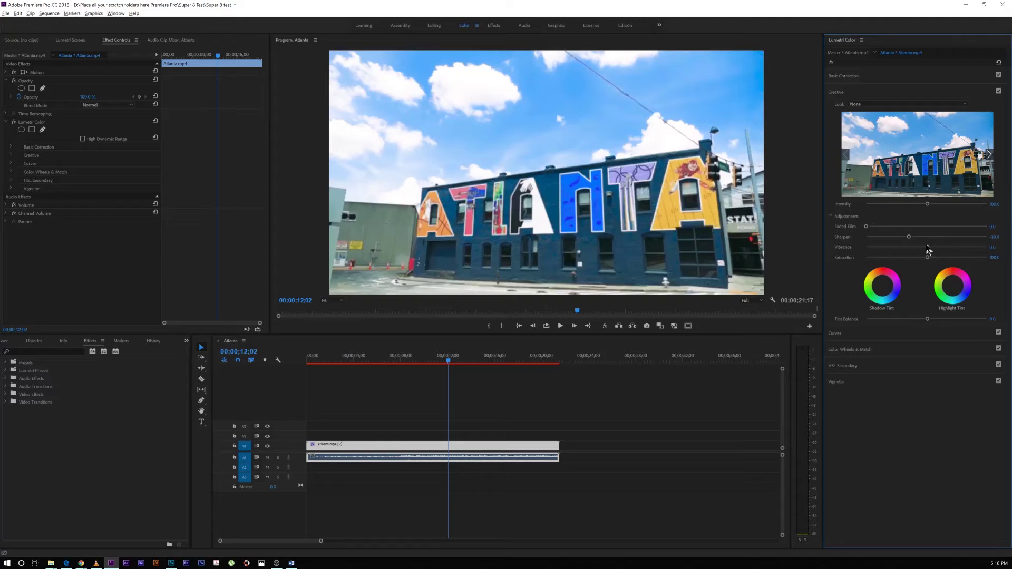
Step: Lower the Creative Vibrance to -30
drag(928, 250, 901, 267)
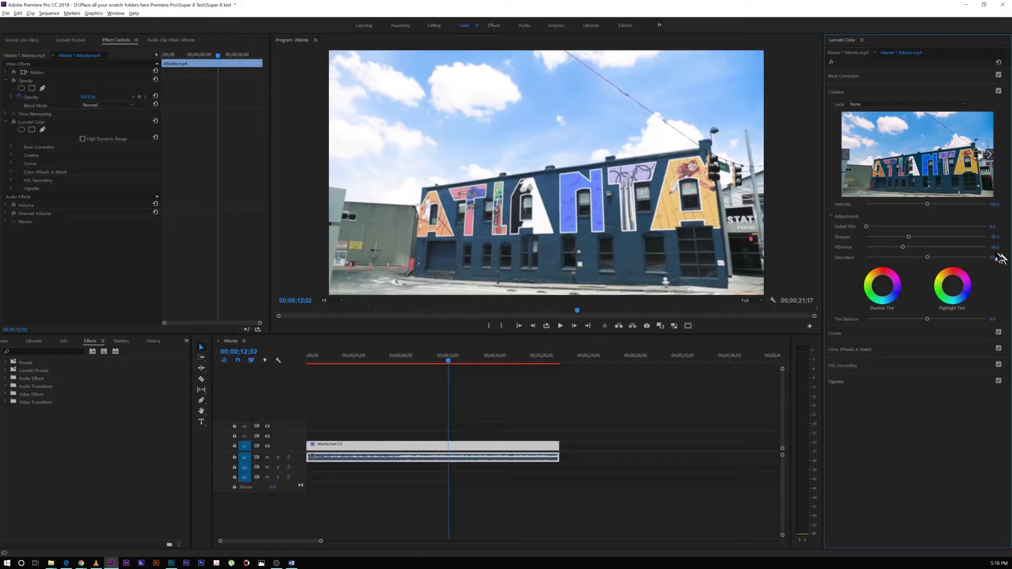
click(995, 247)
text(-30)
key(Return)
Step: Set playback resolution to 1/4 and scrub the clip to check the grade
drag(447, 361, 410, 369)
click(753, 300)
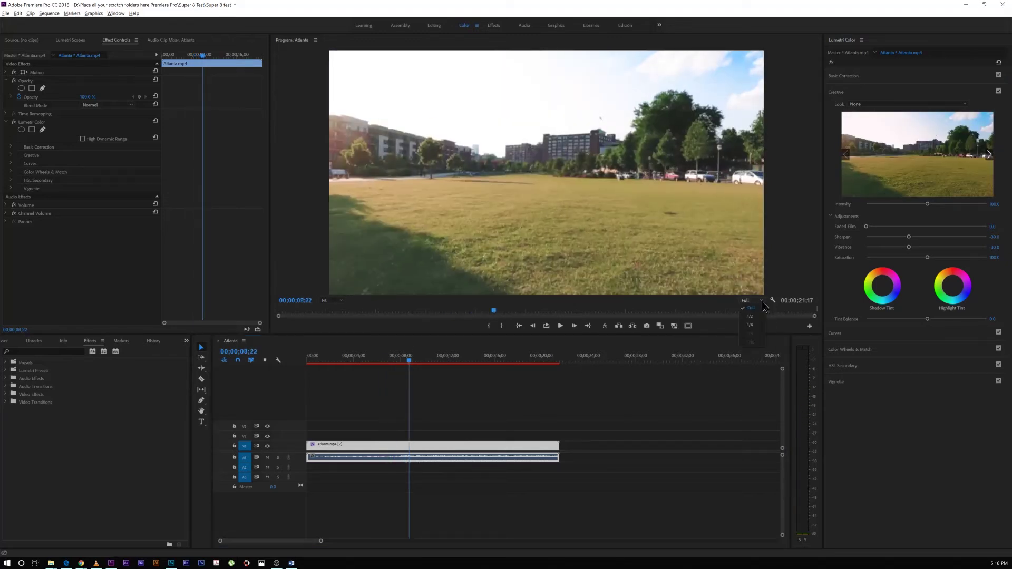
click(755, 331)
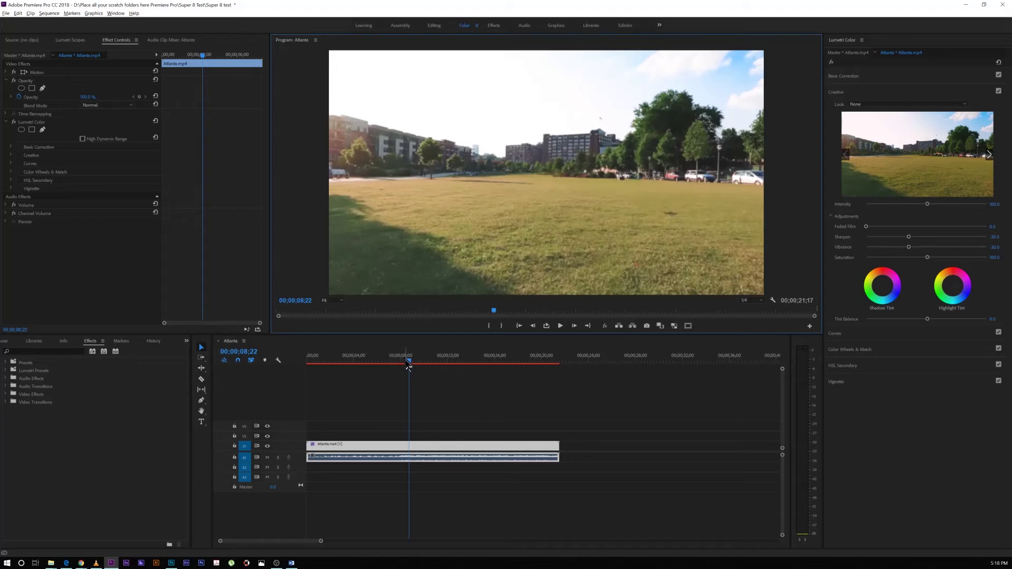
click(408, 369)
click(379, 368)
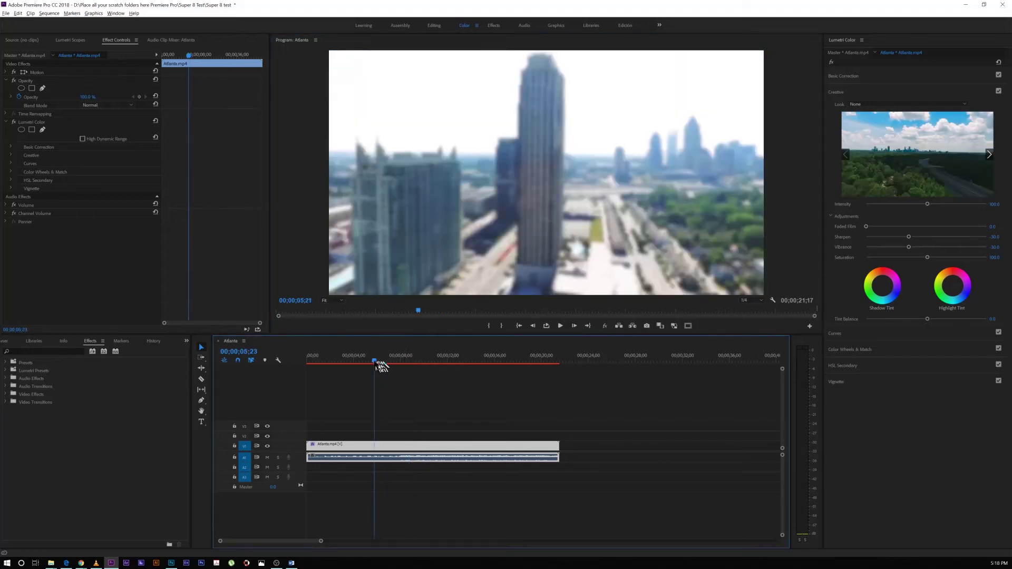
drag(379, 367, 418, 368)
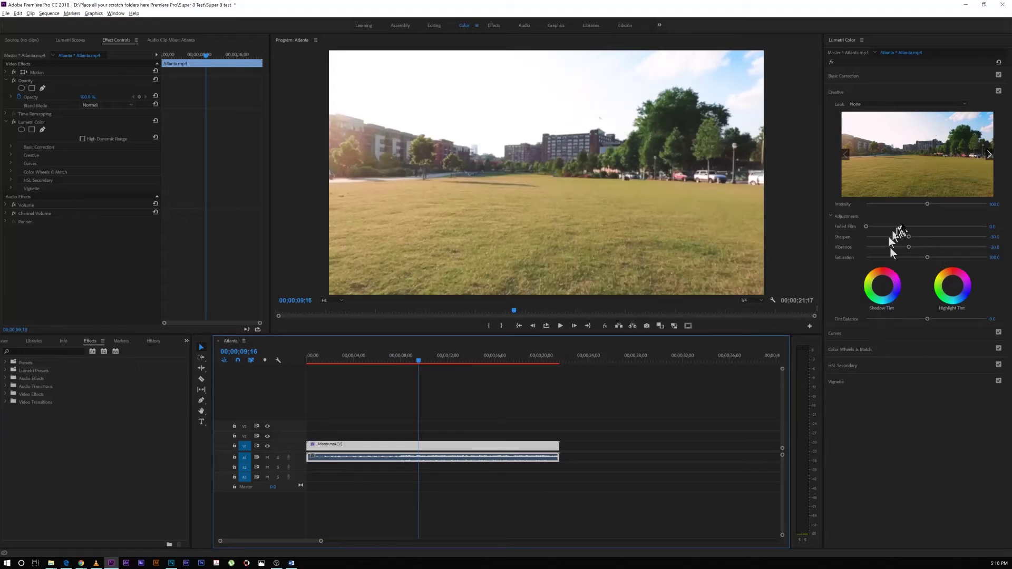
Step: Add three RGB curve points, lift the blacks, pull the whites down, and deepen the midtones
click(885, 94)
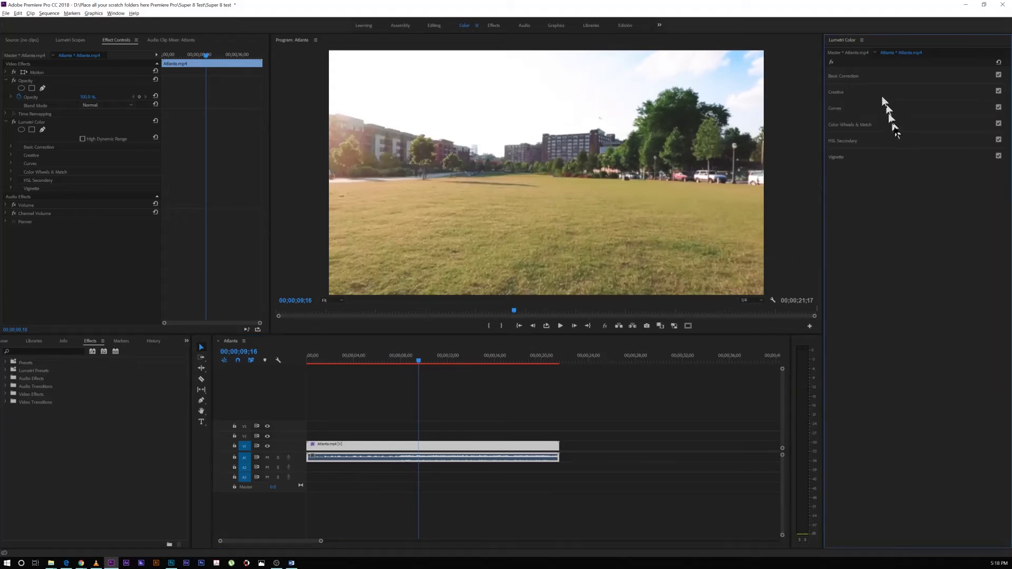
click(872, 114)
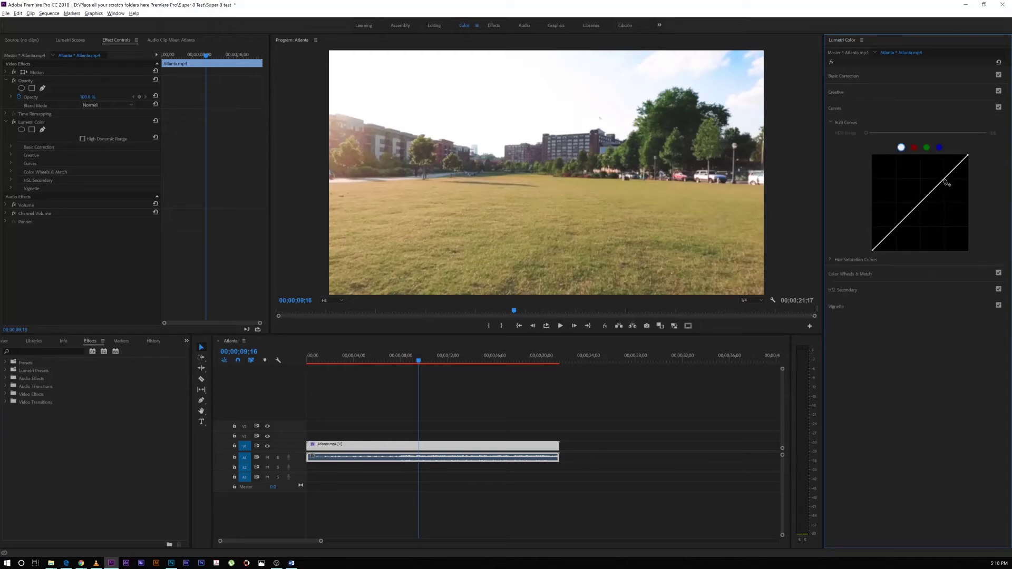
click(944, 178)
click(922, 201)
click(896, 229)
drag(874, 251, 871, 238)
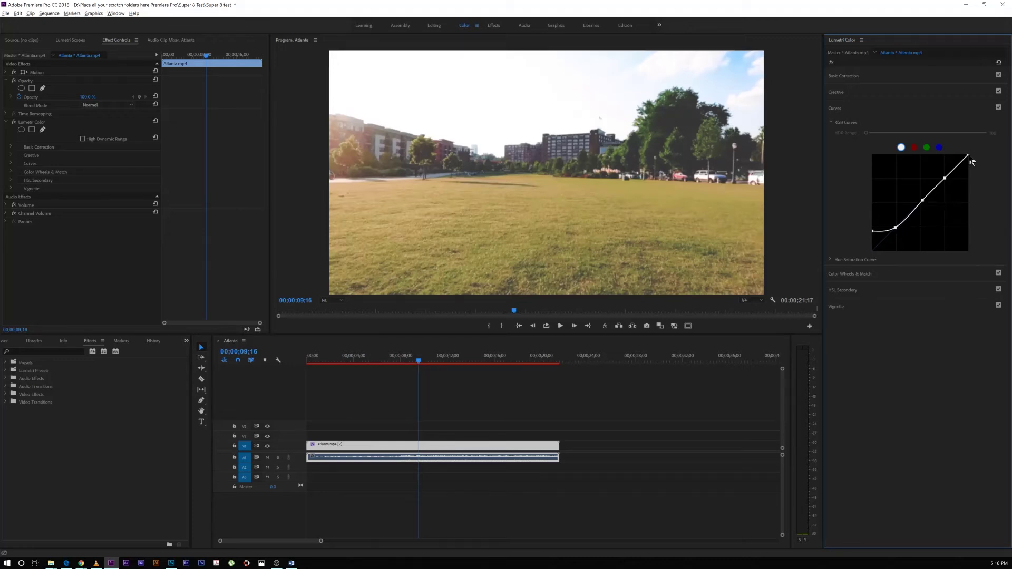
drag(968, 156, 966, 175)
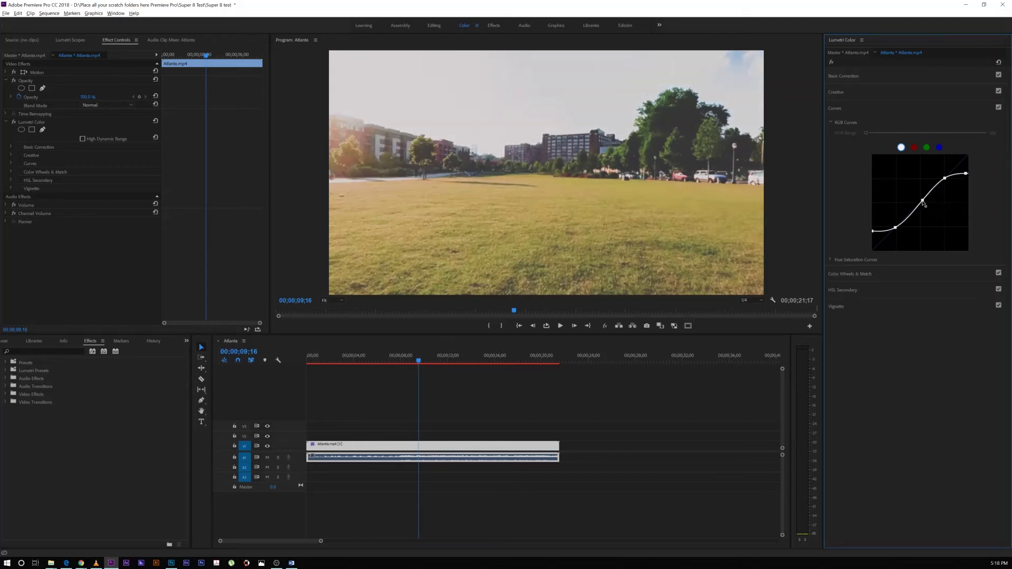
drag(923, 203, 925, 208)
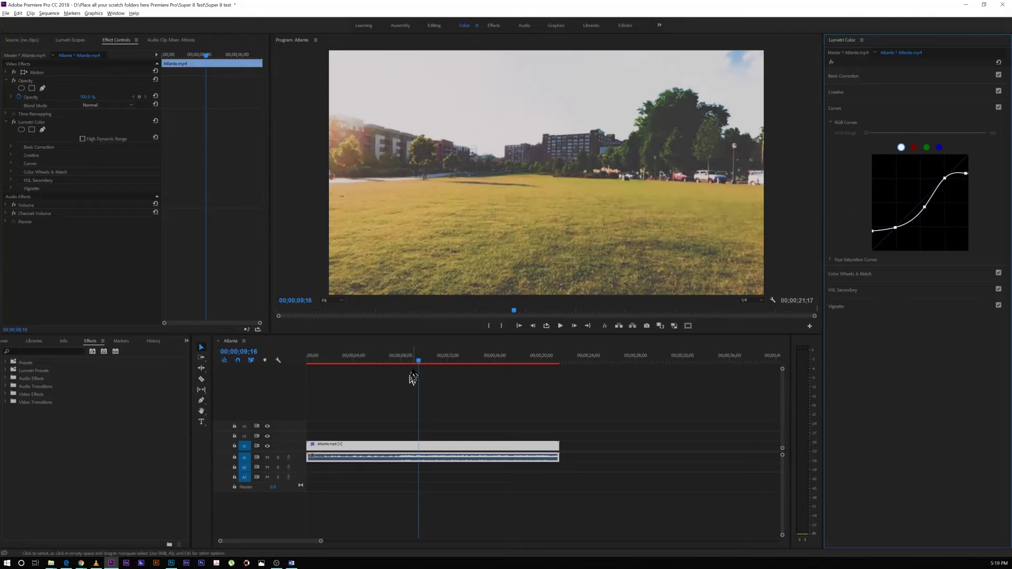
drag(416, 363, 429, 384)
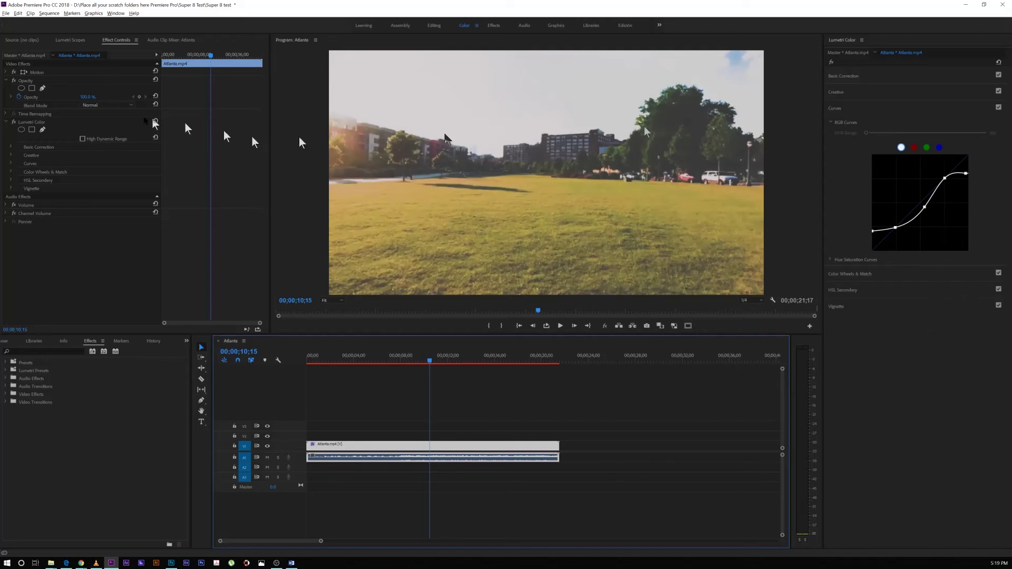
Step: Return to the Editing workspace and search the video effects for 'poster'
click(910, 111)
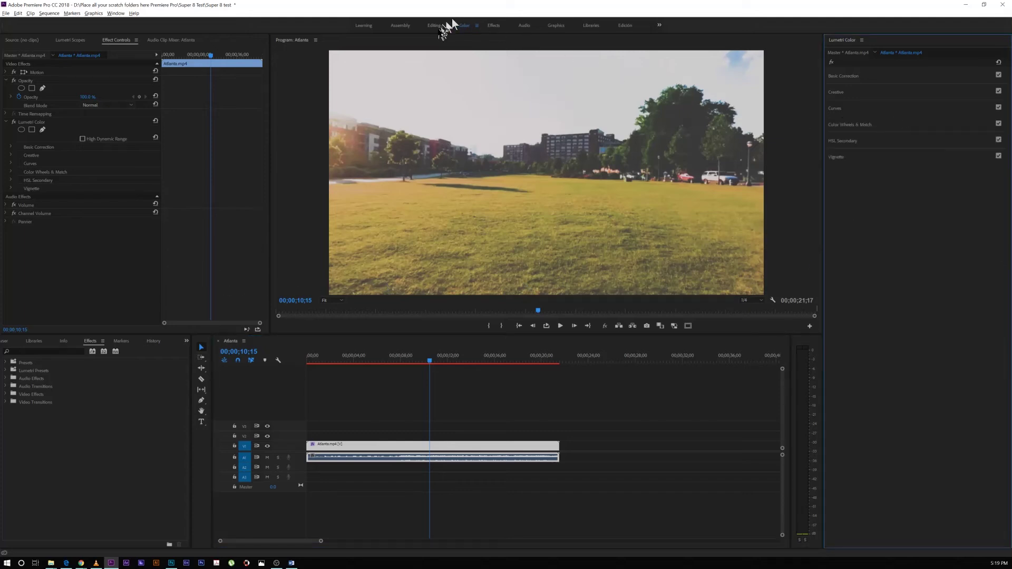
click(435, 26)
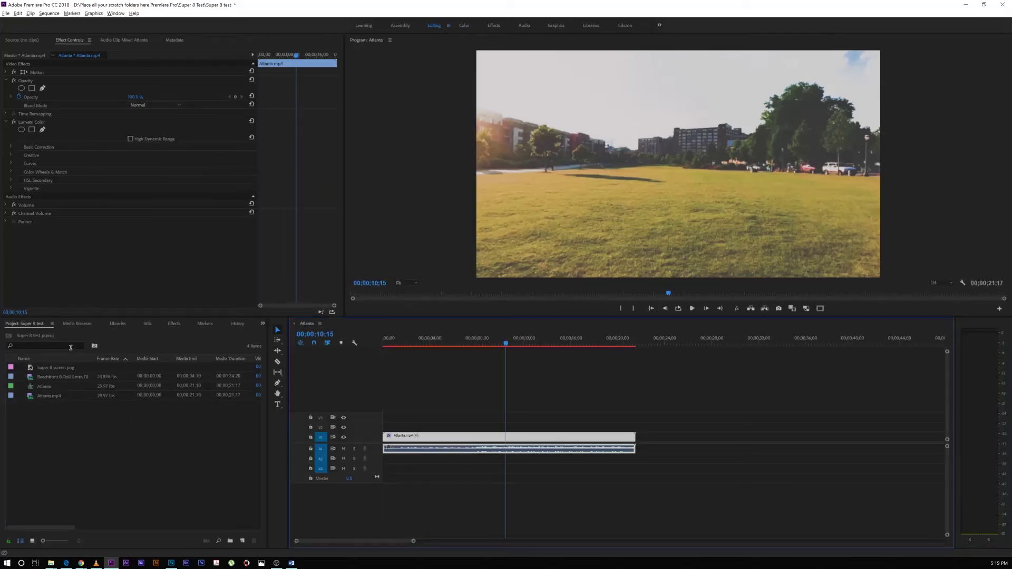
click(70, 346)
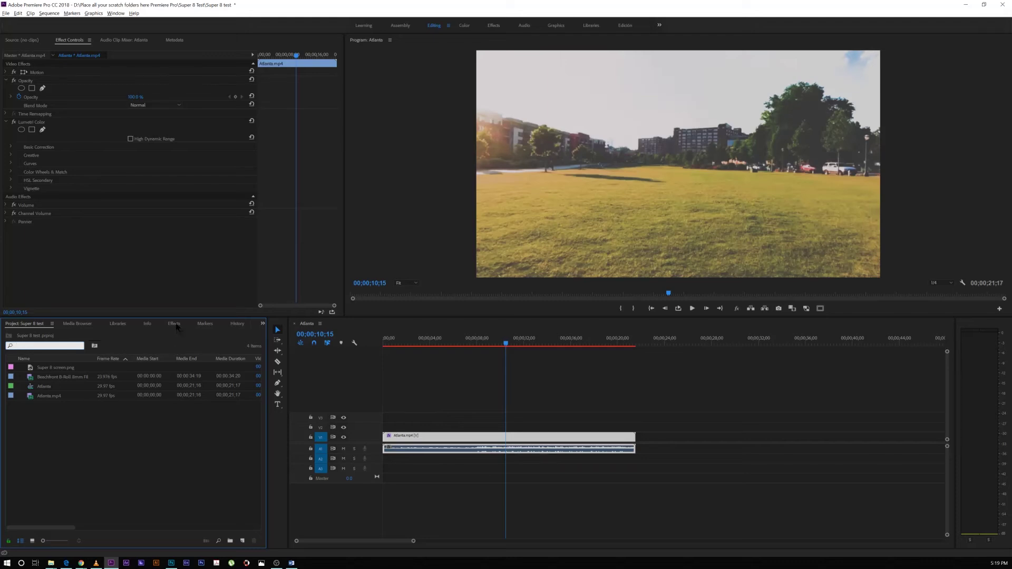
click(175, 326)
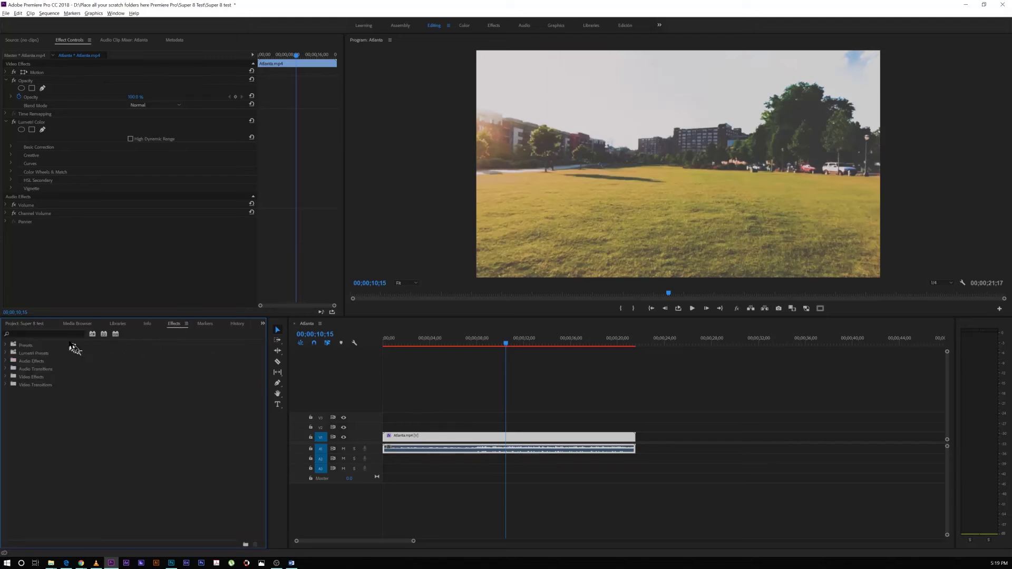
click(66, 334)
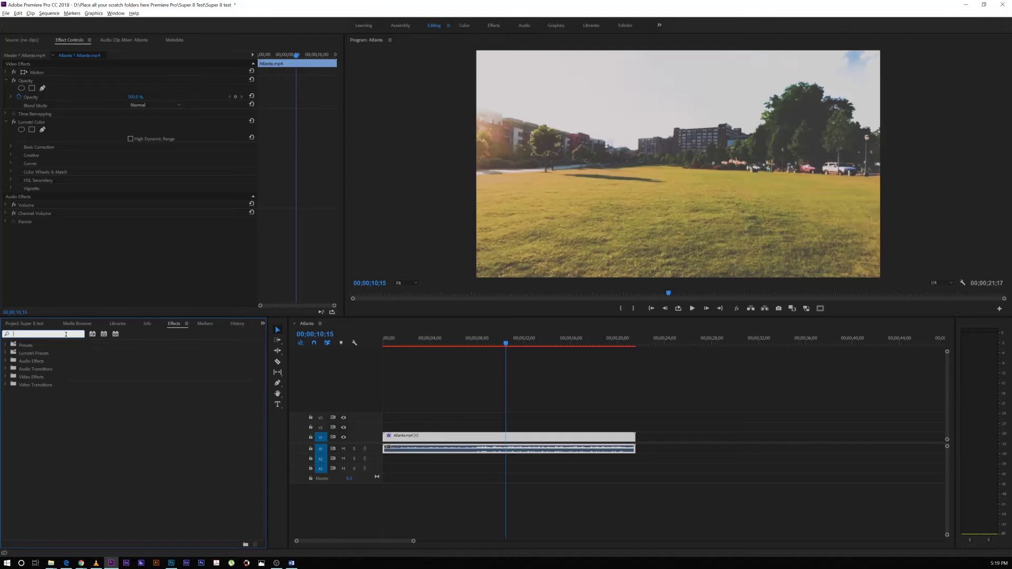
text(posterize)
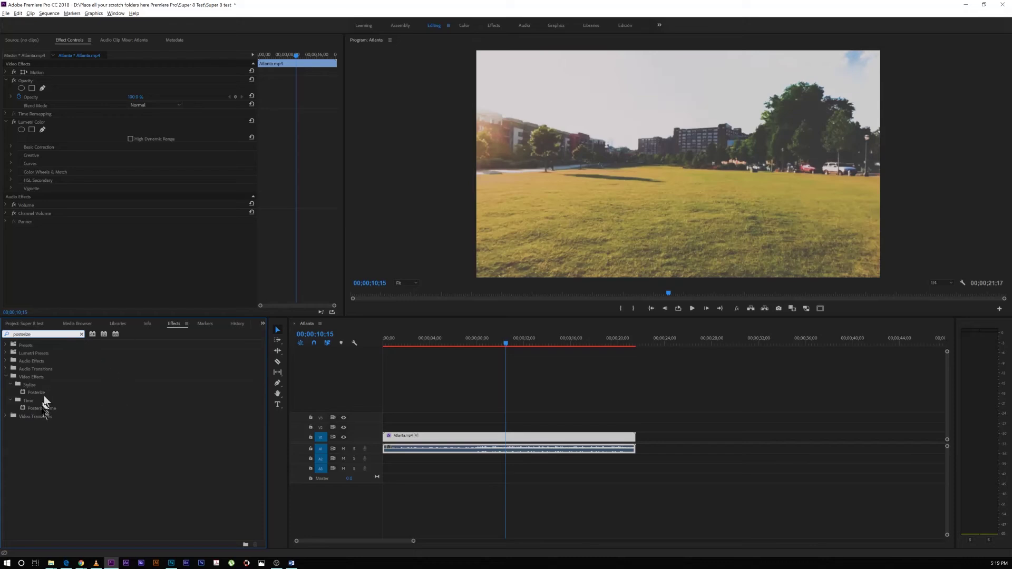
Step: Apply Posterize Time to the Atlanta clip with its frame rate set to 18
drag(41, 413, 74, 262)
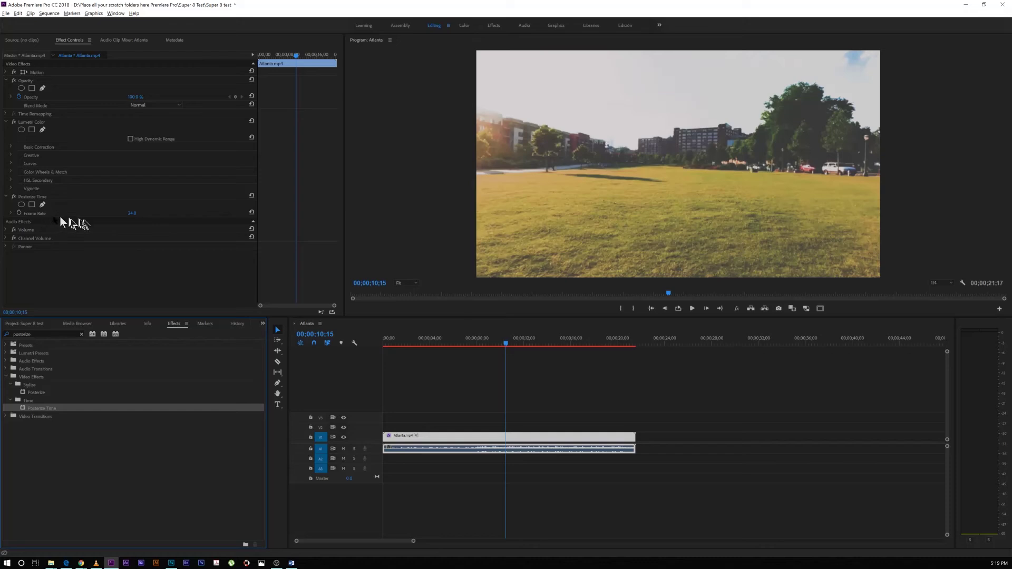
click(132, 214)
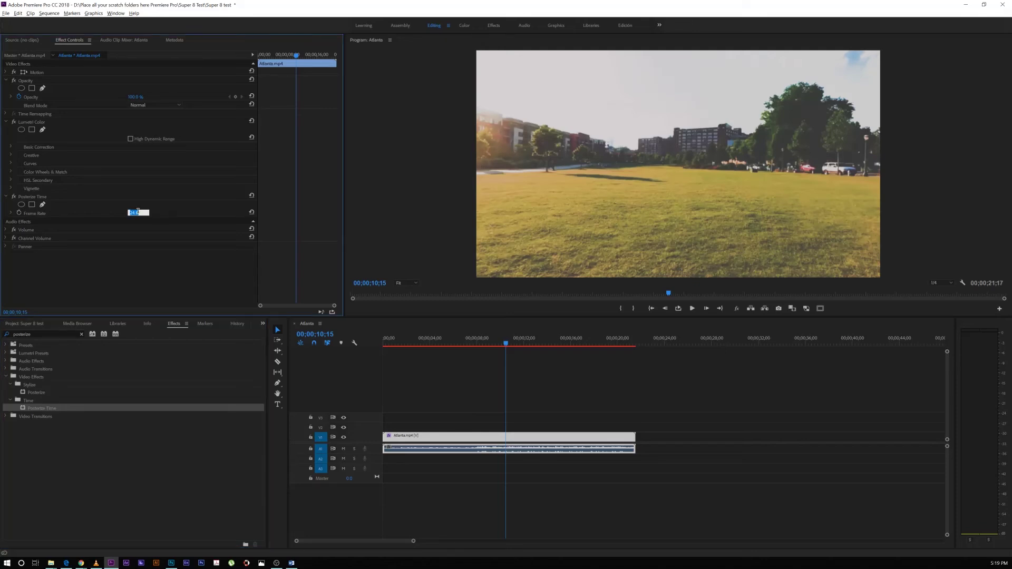
key(Return)
drag(506, 343, 517, 388)
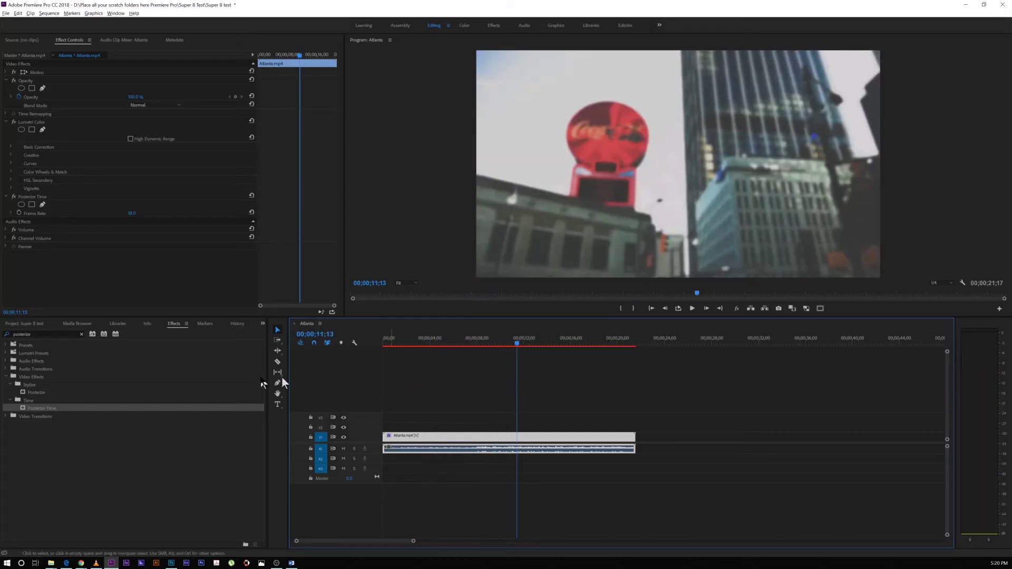
Step: Put the Beachfront 8mm film leader on V2 trimmed to Atlanta's end, and Super 8 screen.png on V3
click(31, 325)
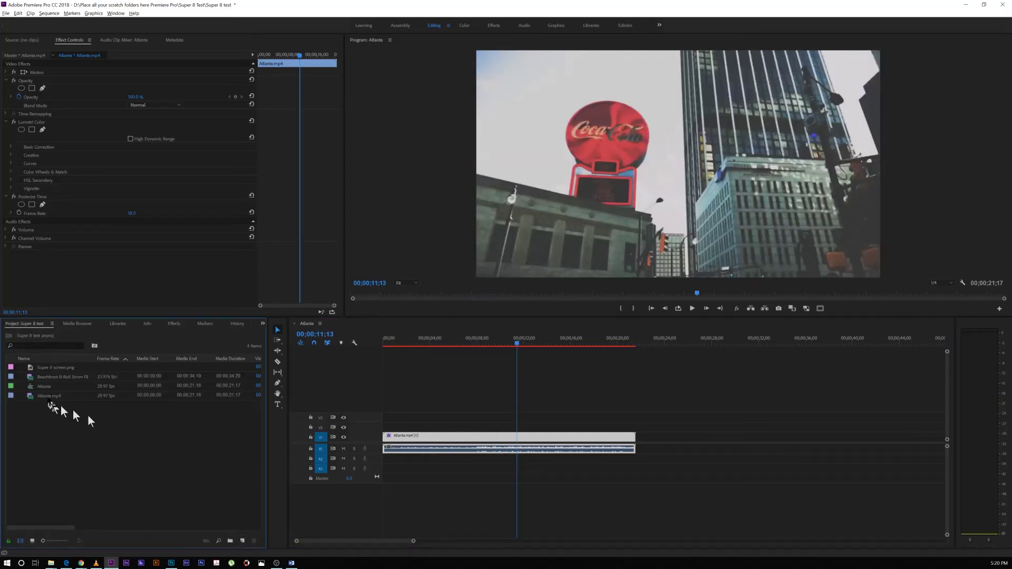
click(50, 396)
click(54, 378)
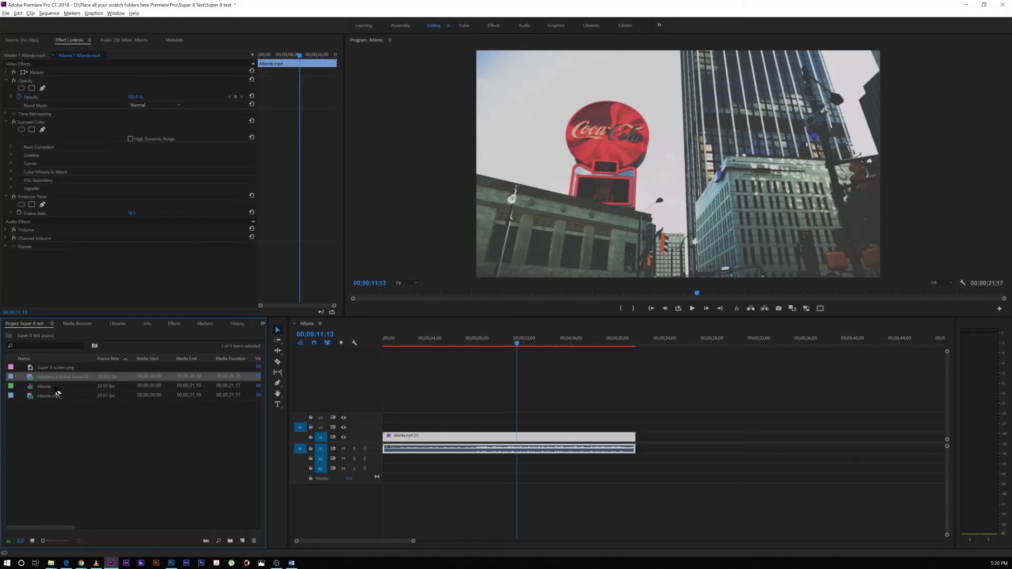
drag(31, 380, 386, 430)
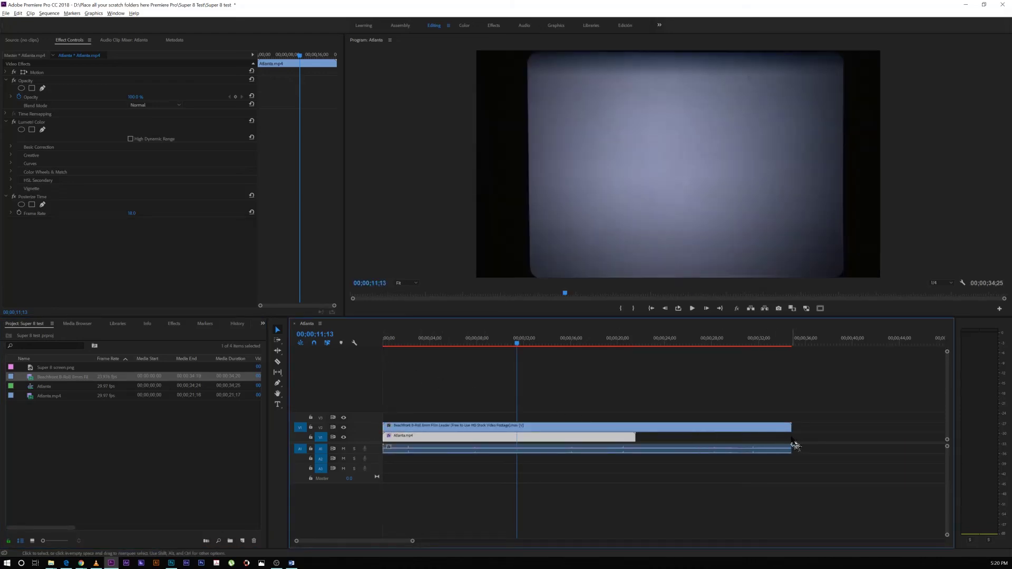
drag(791, 427, 635, 427)
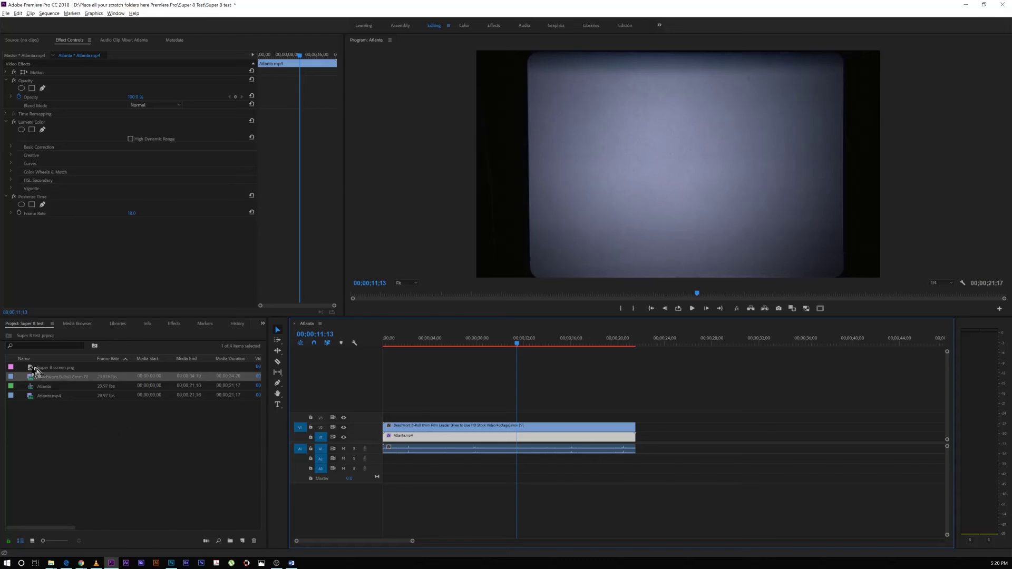
drag(30, 372, 635, 416)
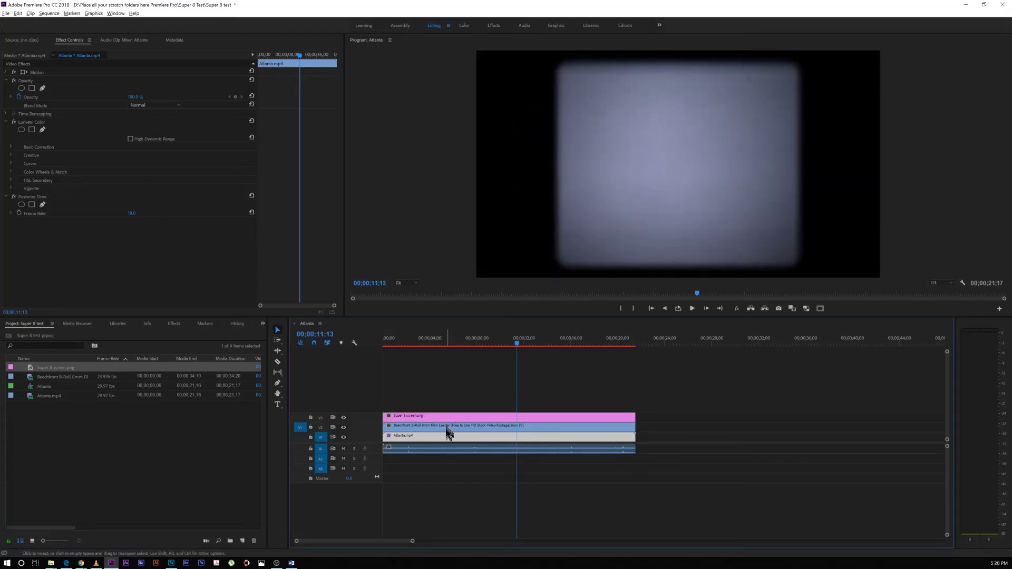
click(442, 394)
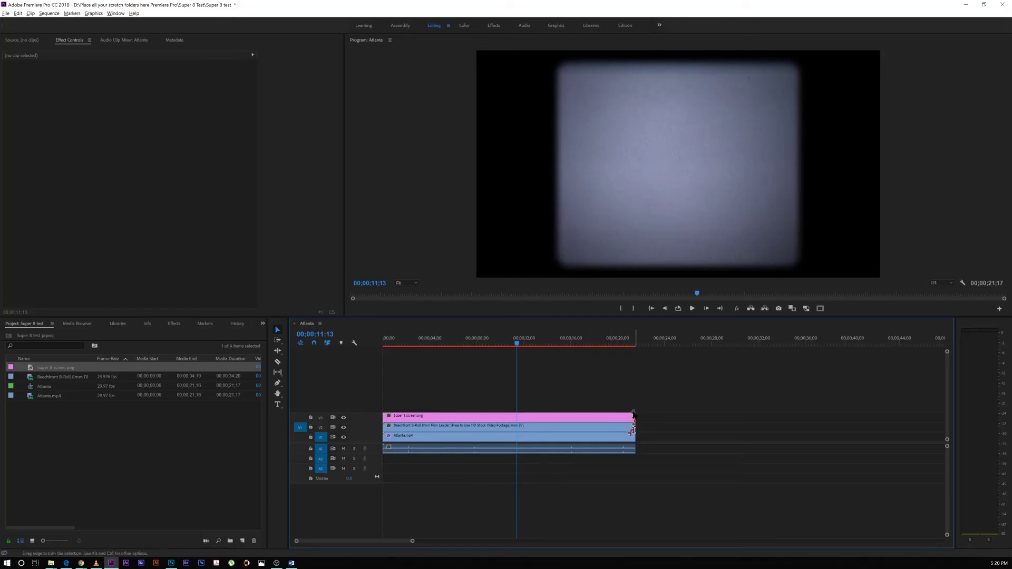
Step: Set the Beachfront film leader's Opacity blend mode to Overlay and scrub back near the start to check
click(406, 427)
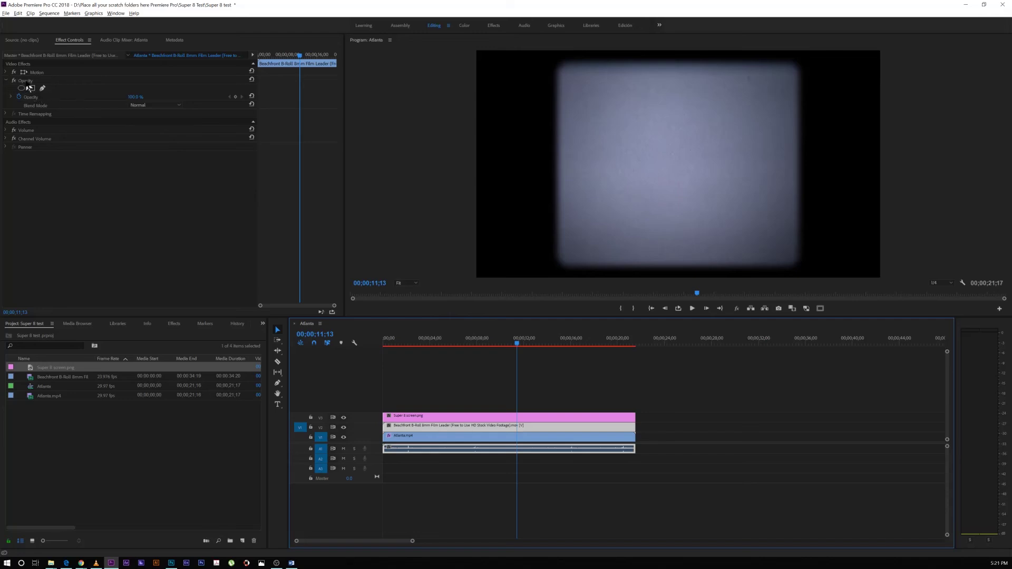
click(151, 106)
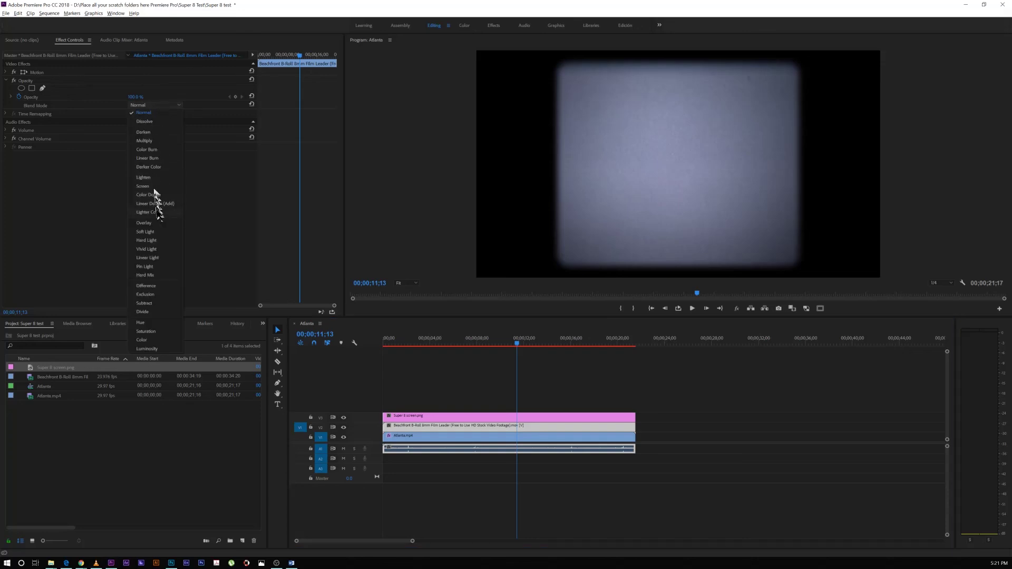
click(159, 225)
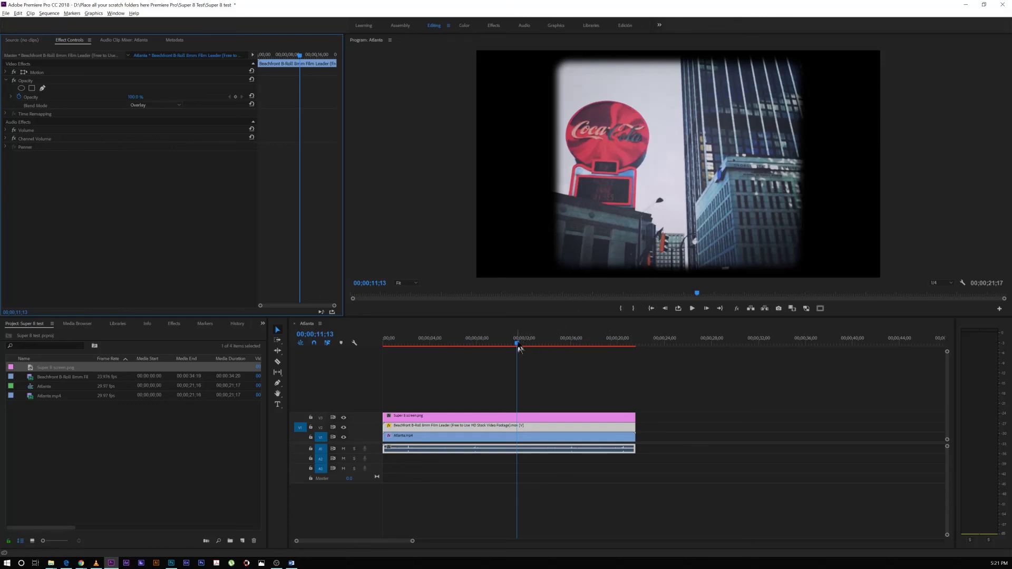
click(515, 346)
drag(516, 347, 384, 373)
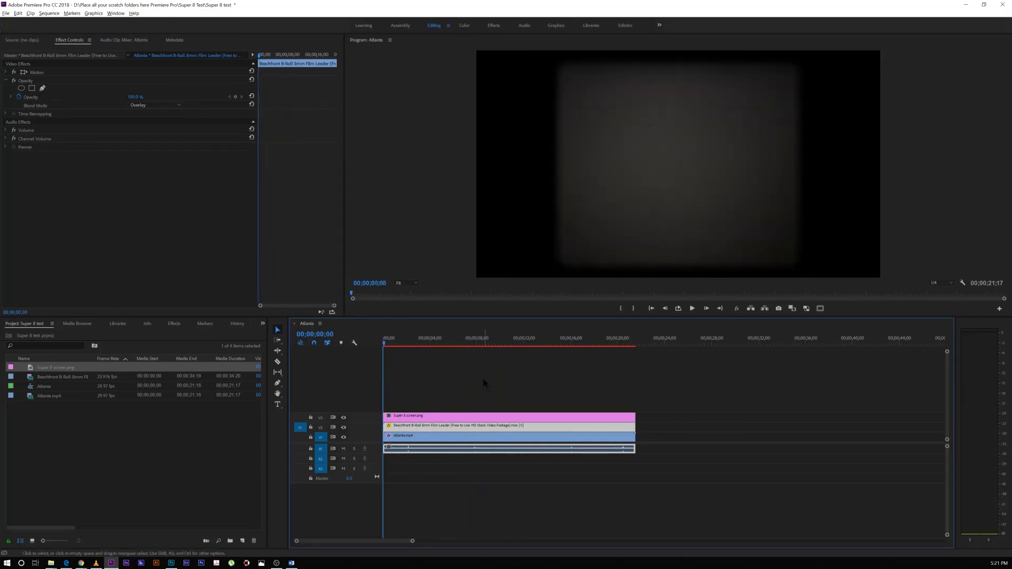
key(space)
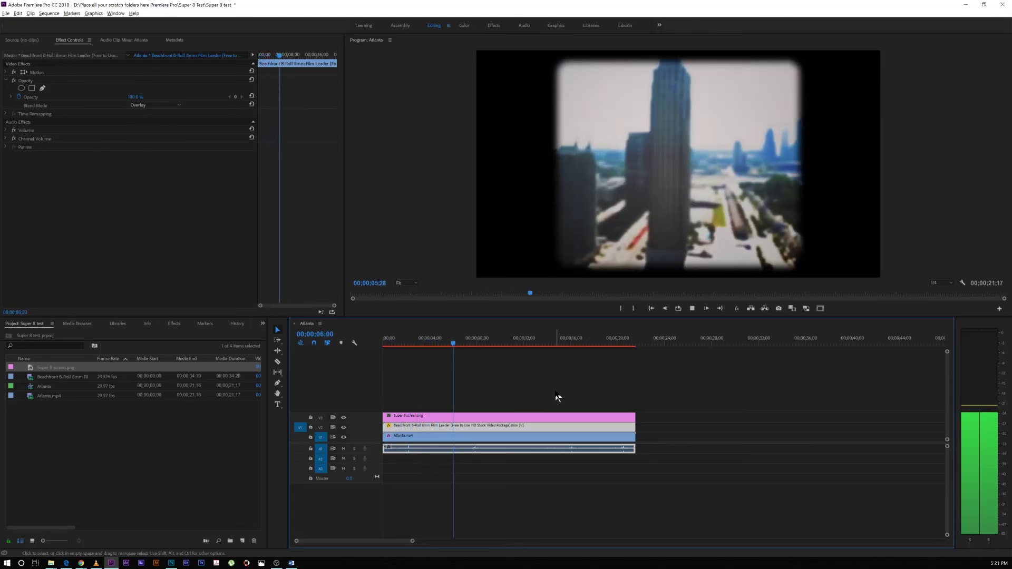
key(space)
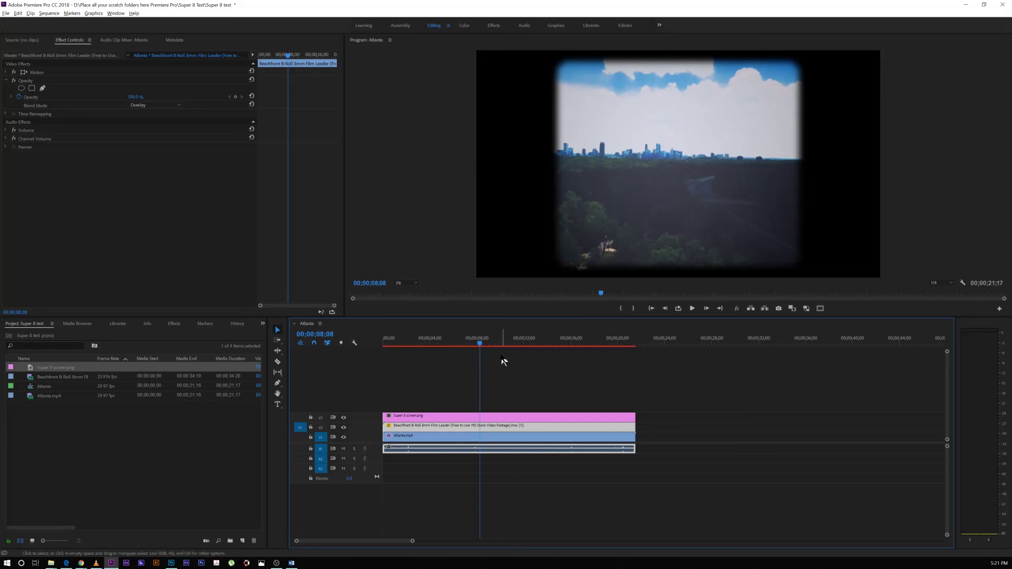
drag(480, 343, 383, 357)
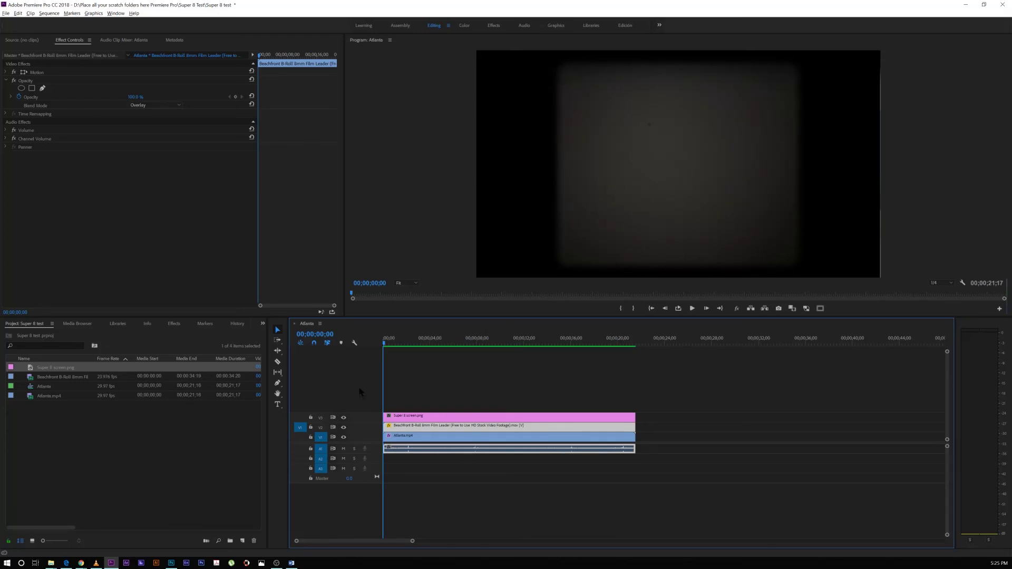
key(space)
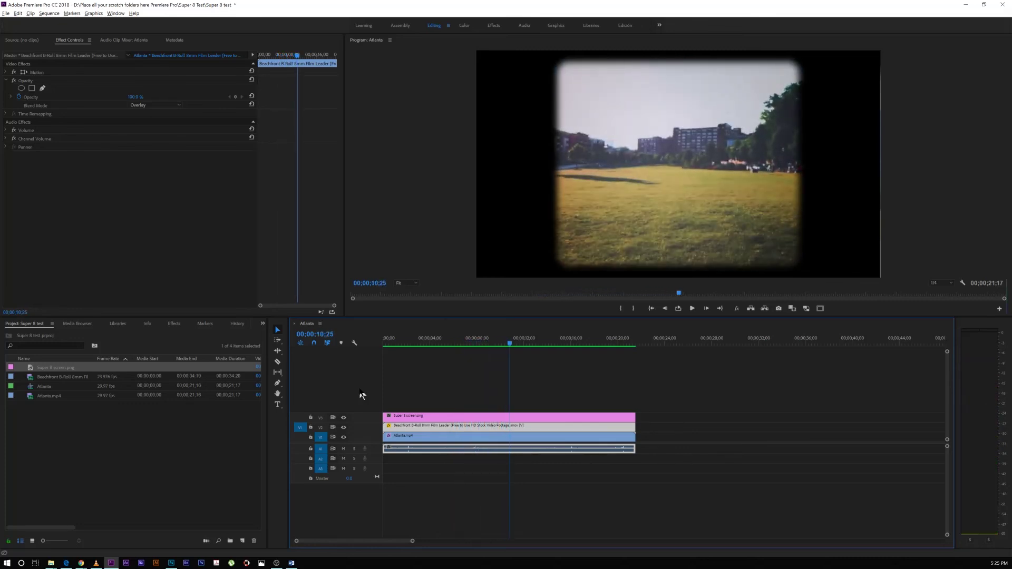
key(Home)
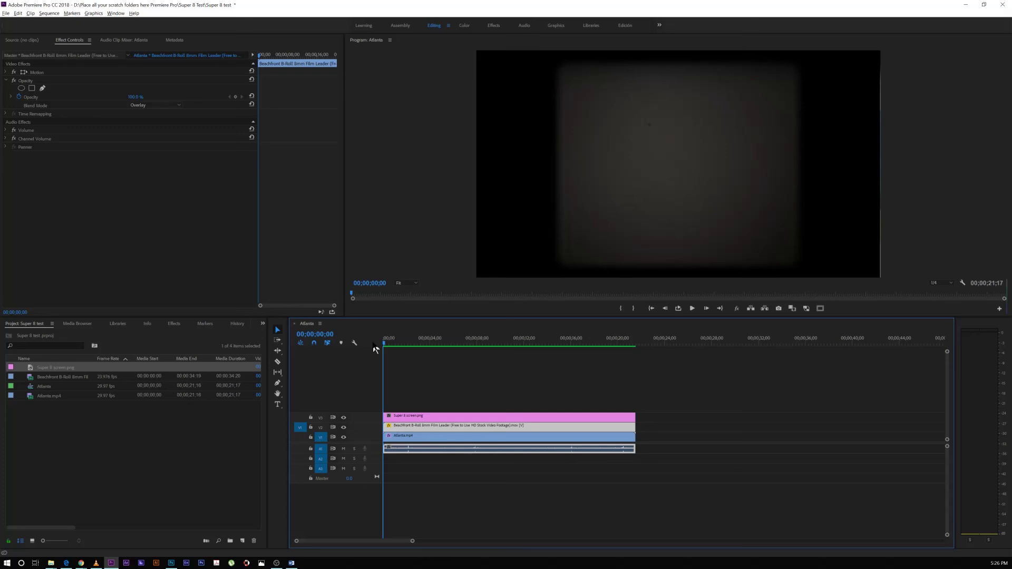